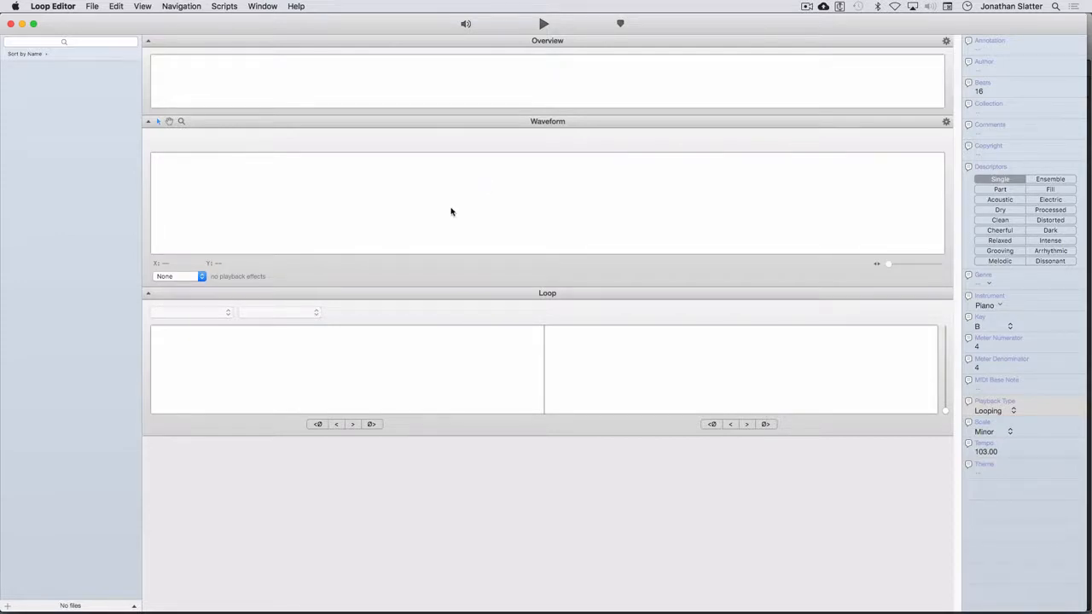
Step: Switch to Logic Pro X and play the cycled Steinway piano loop to audition it
mouse_move(763, 612)
click(652, 600)
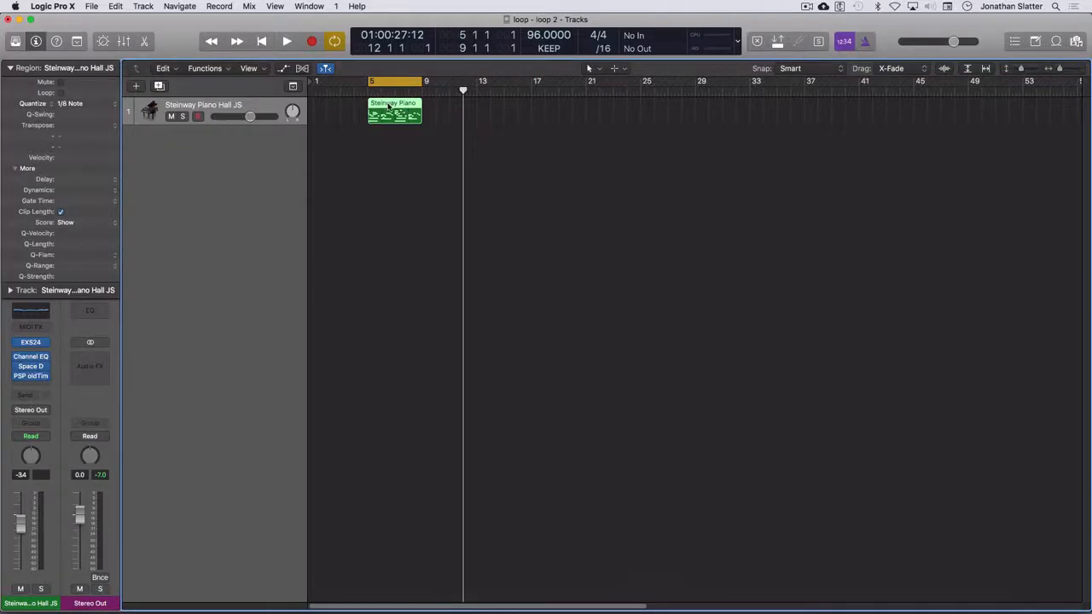
key(space)
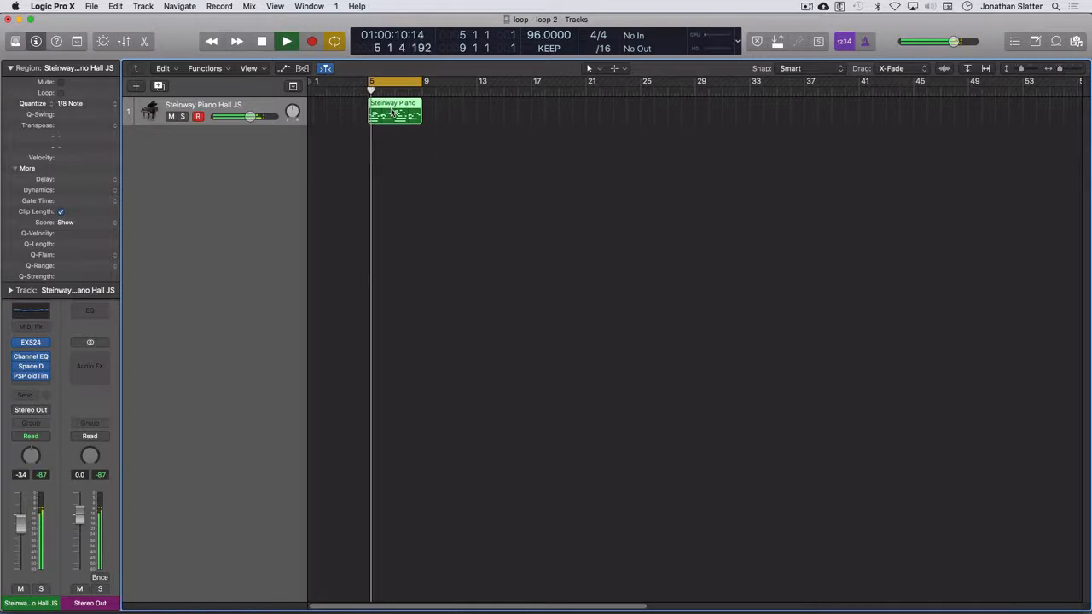
key(space)
Step: Set the project tempo to 103 BPM and audition the piano loop at that tempo
drag(531, 38, 532, 19)
key(space)
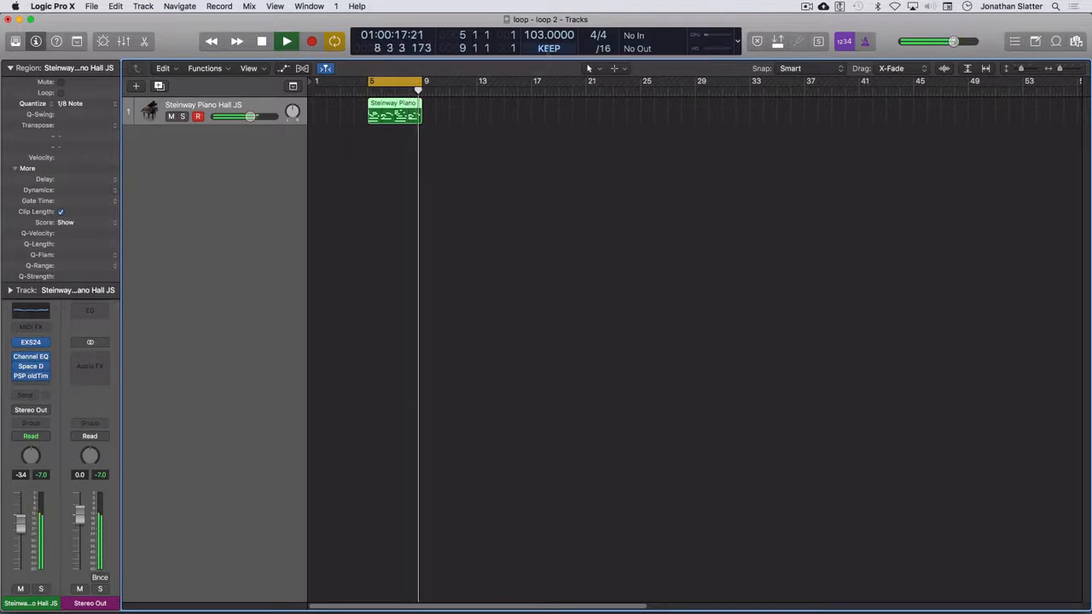
key(space)
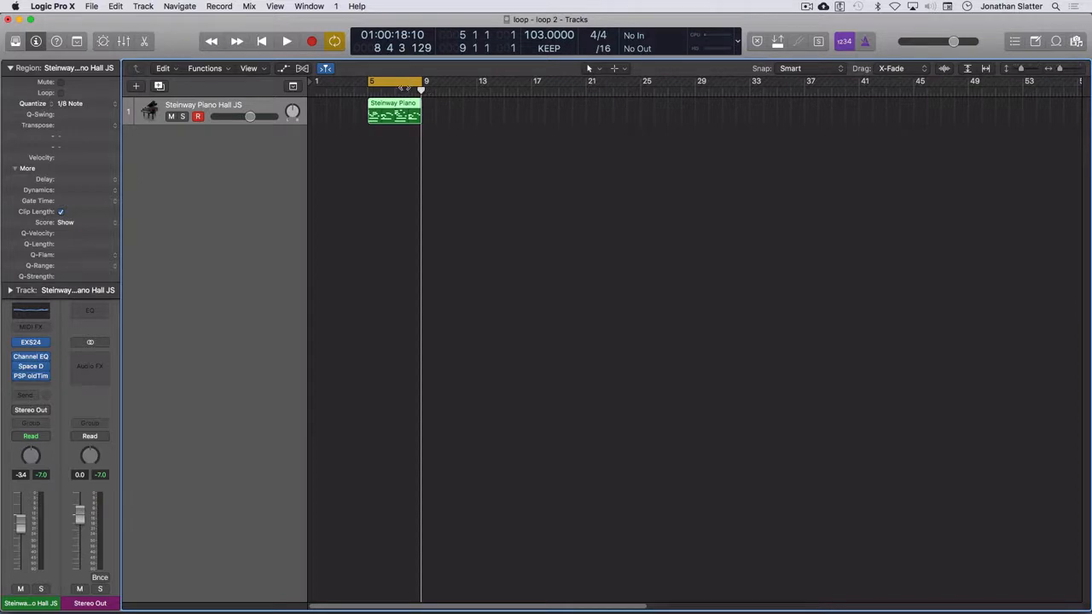
Step: Bounce bars 5 to 9 offline as a 16-bit Wave file named "loop original" into the "ouputted files" folder on the Desktop
key(super+b)
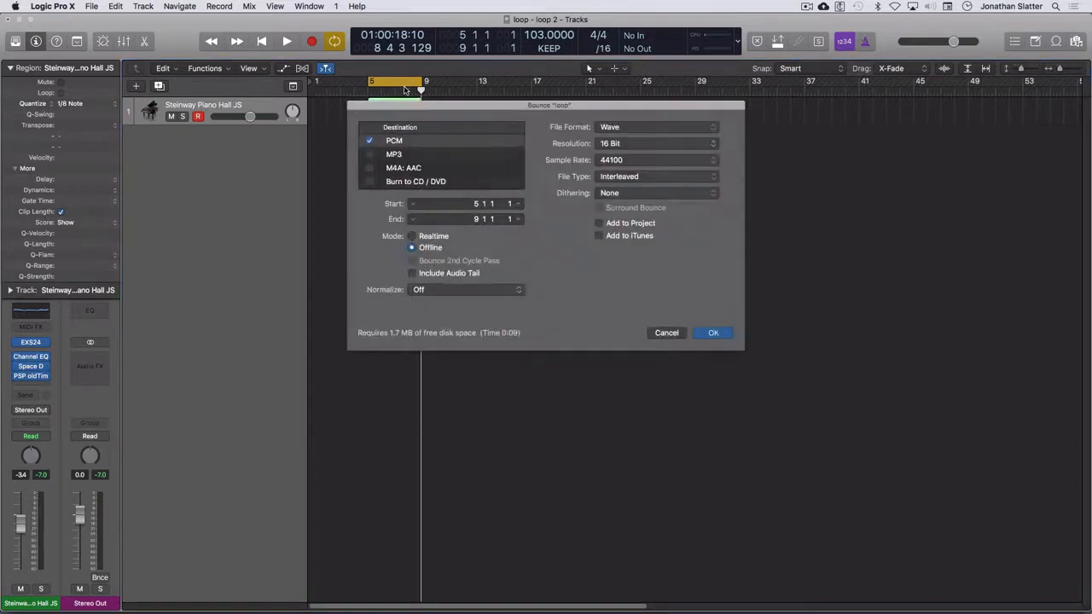
key(Return)
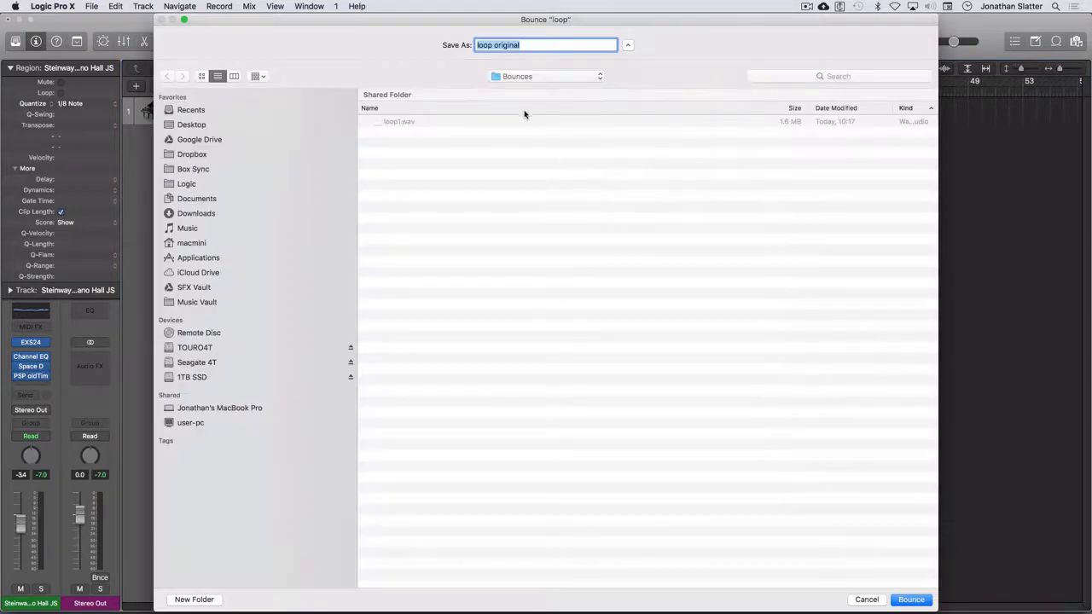
click(529, 46)
click(214, 125)
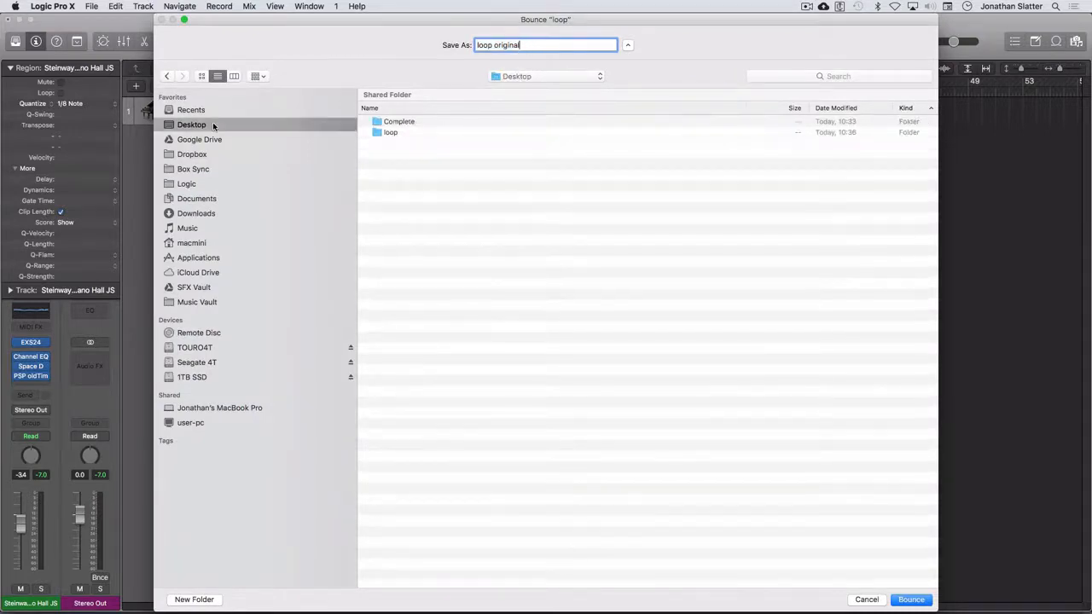
key(Return)
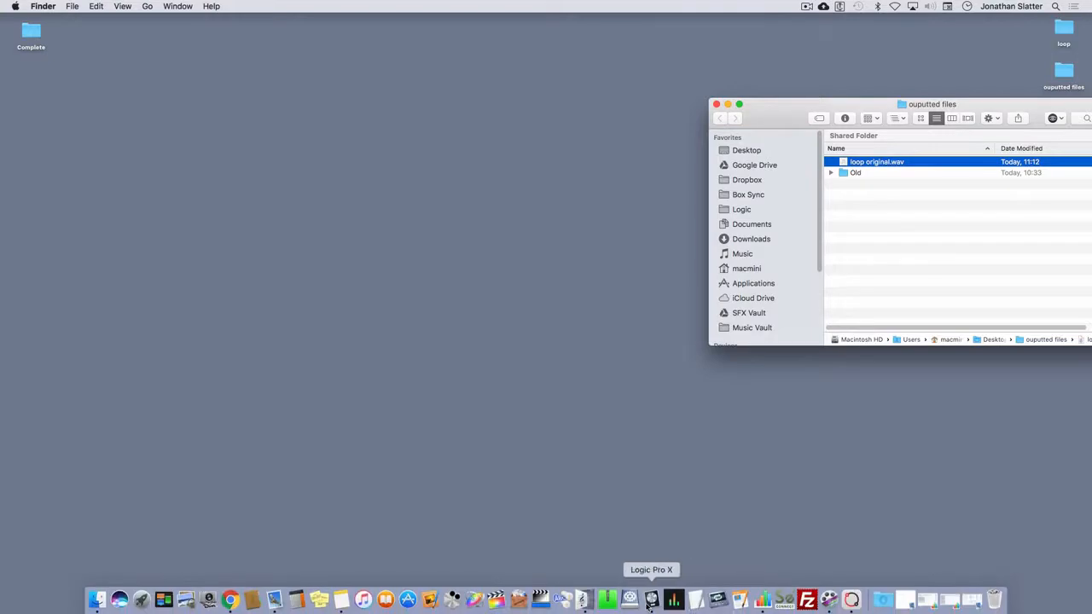
Step: Arrange the Logic Pro X and Finder windows side by side and import loop original.wav onto a new track at bar 13
click(650, 607)
drag(883, 24, 713, 2)
drag(978, 107, 1090, 91)
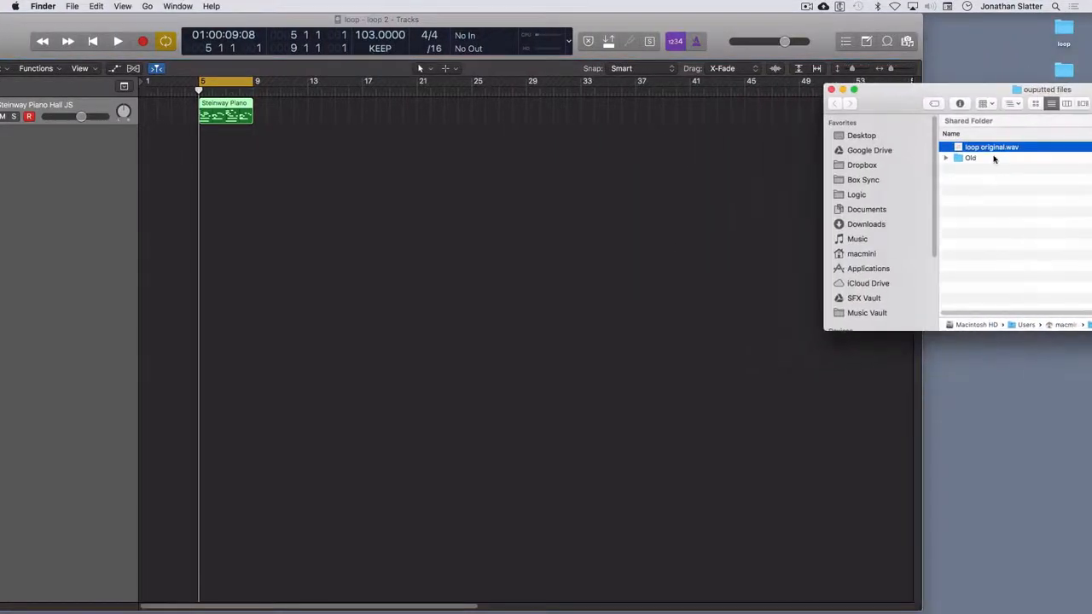
drag(981, 147, 313, 148)
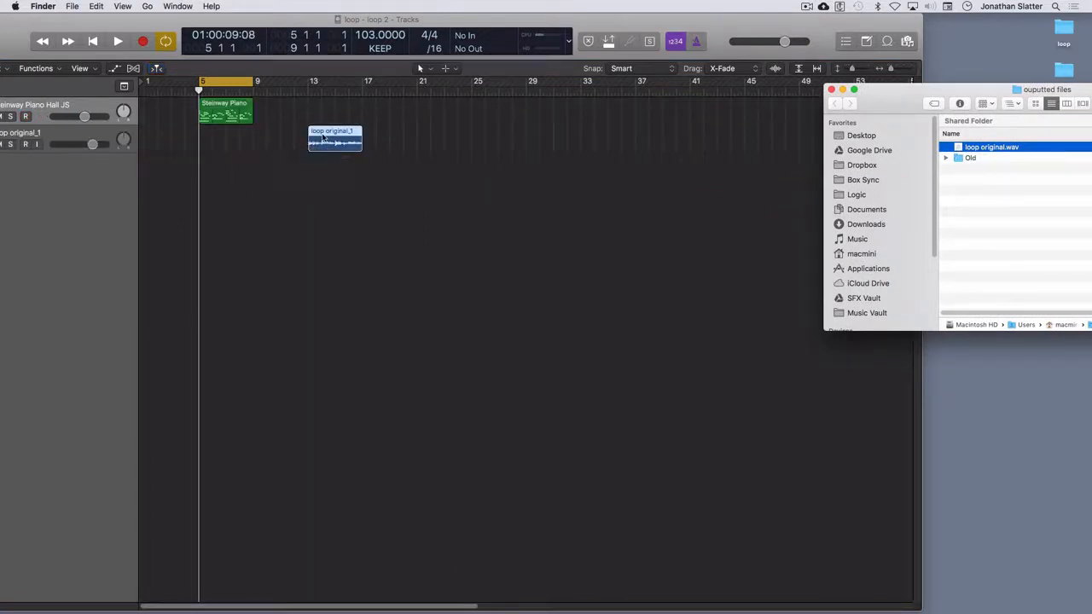
Step: Play the imported loop original region from bar 13 and try a slower project tempo
click(324, 142)
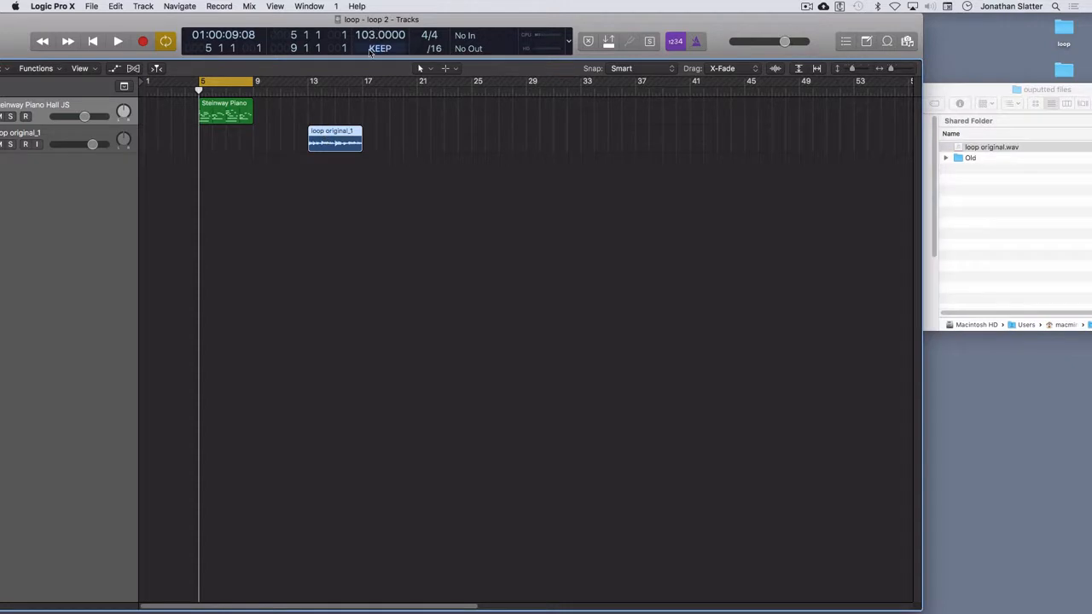
key(shift+Return)
key(space)
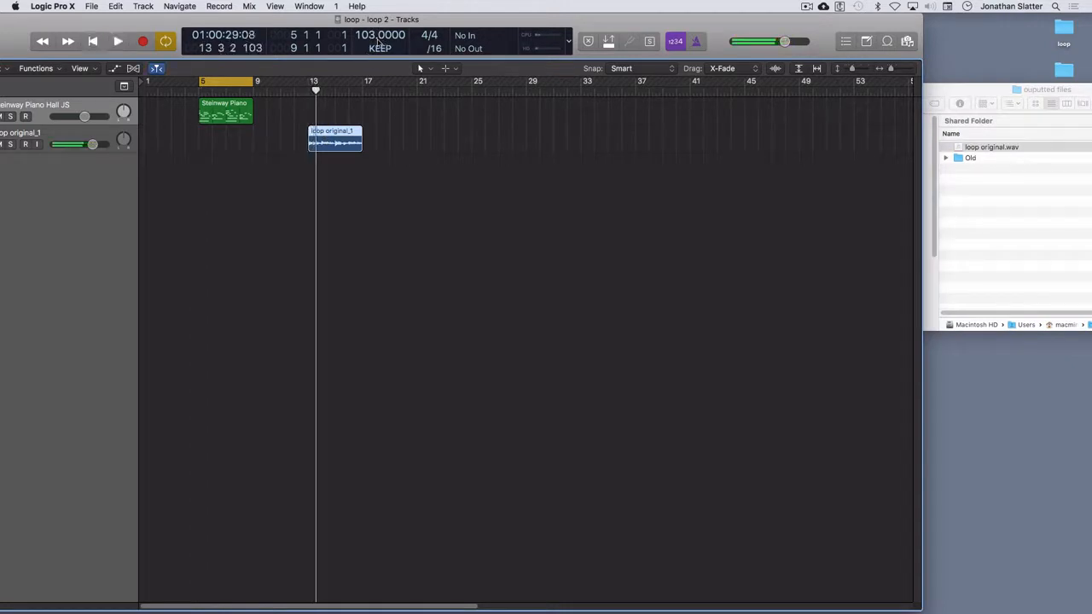
drag(367, 35, 367, 60)
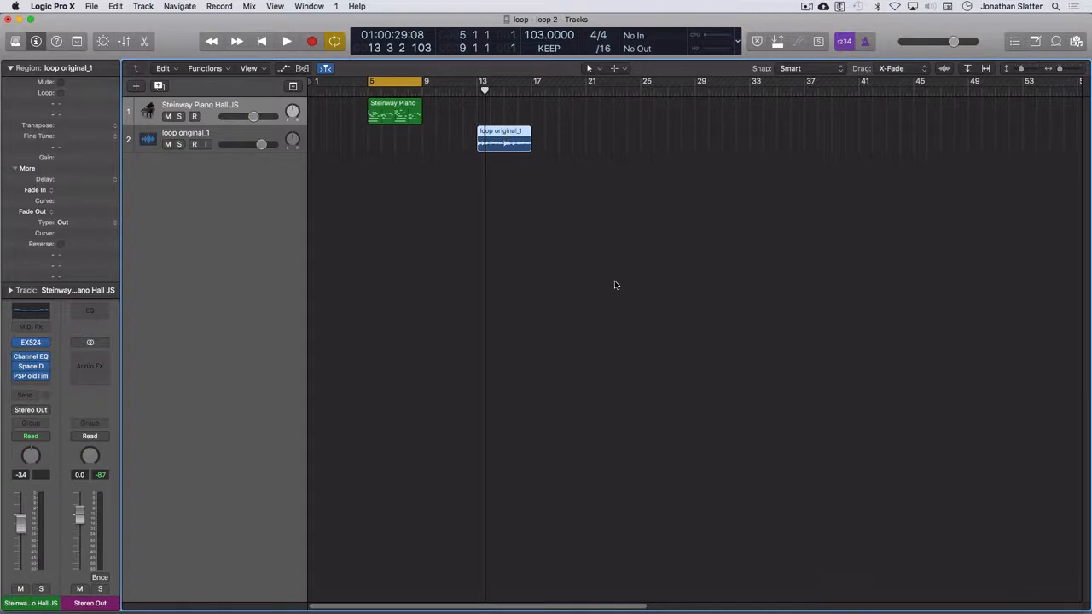
Step: Switch to Loop Editor, add loop original.wav from the "ouputted files" folder and select it in the file list
mouse_move(938, 602)
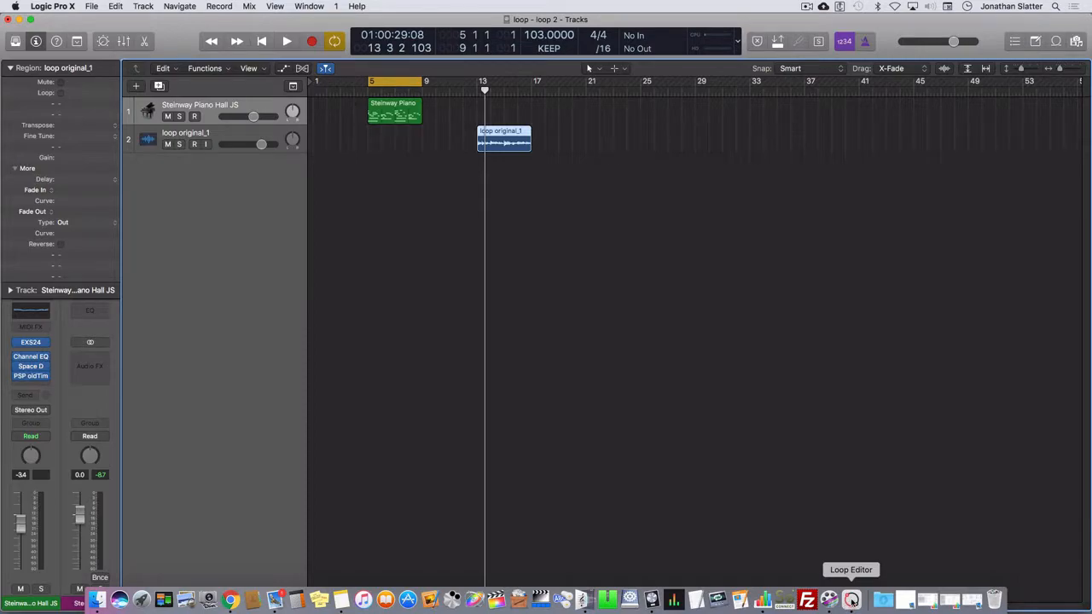
click(851, 601)
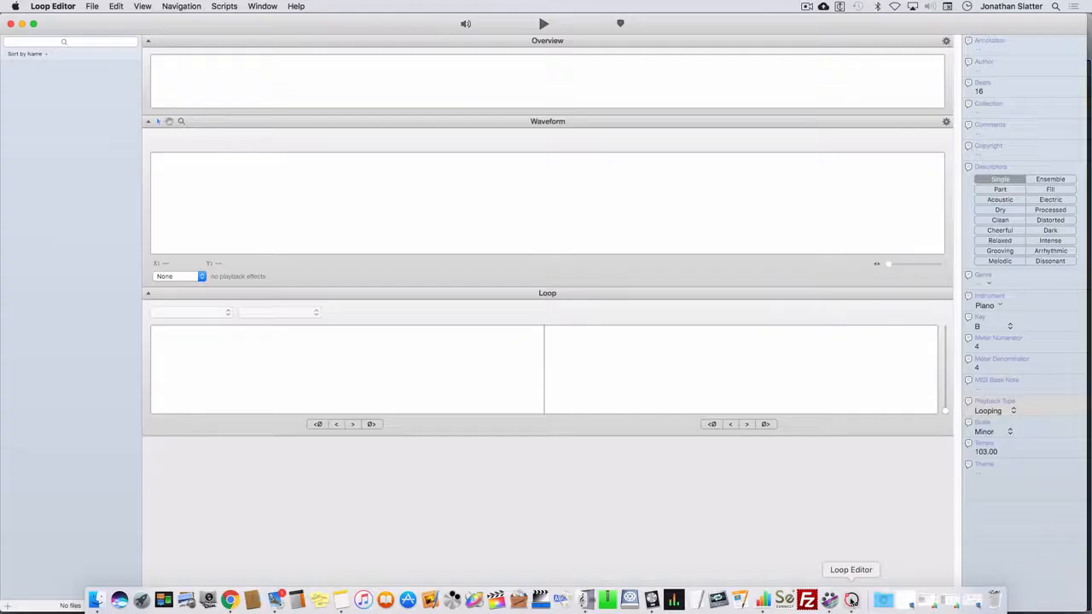
click(92, 7)
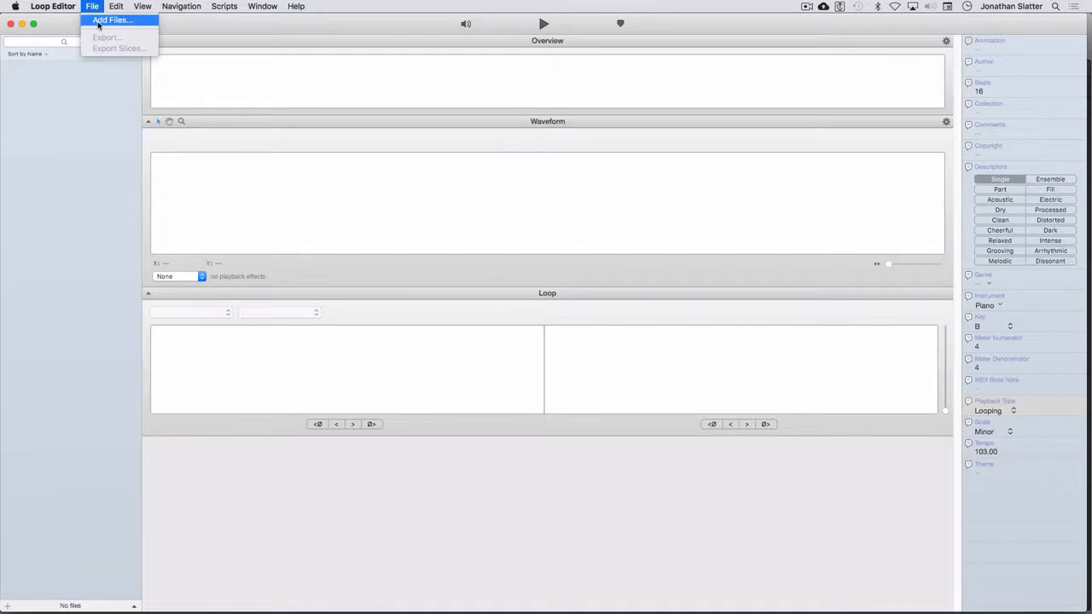
click(101, 21)
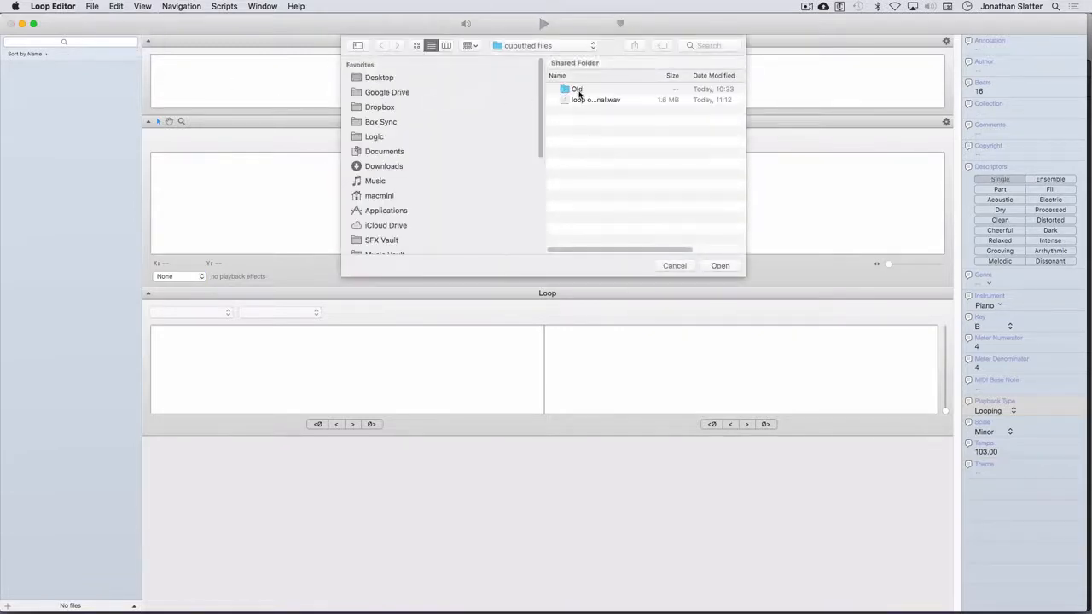
click(584, 101)
key(Return)
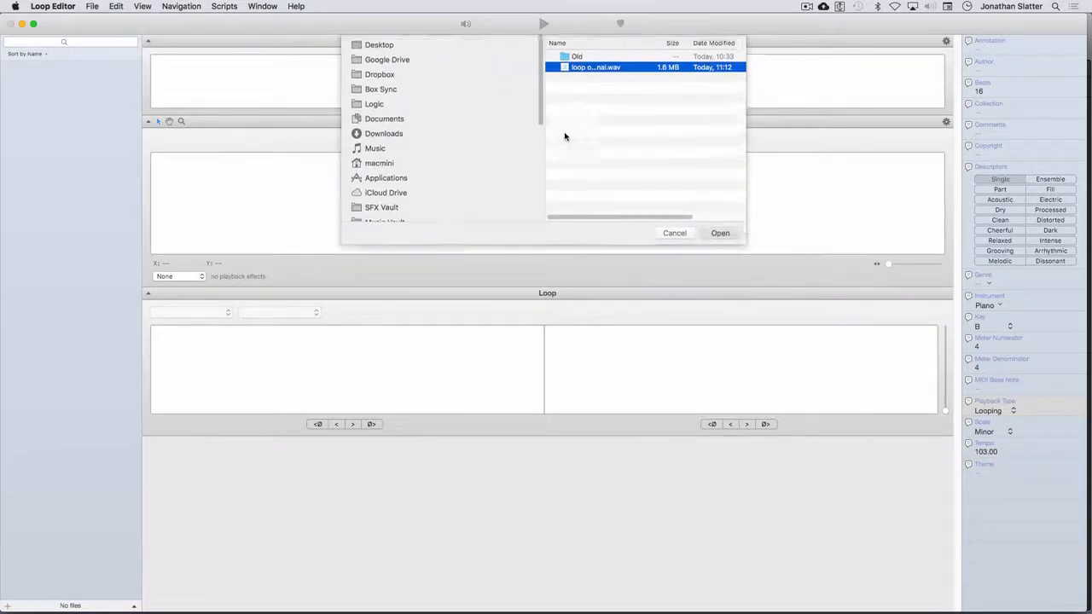
click(38, 68)
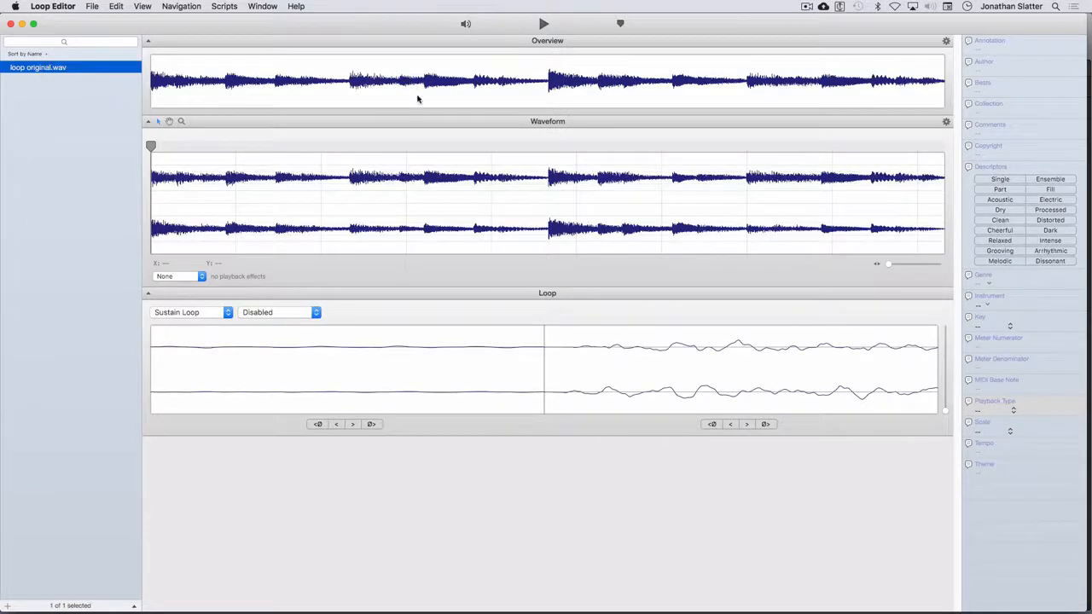
Step: Play loop original.wav in Loop Editor, then check the project tempo in Logic Pro X
click(546, 24)
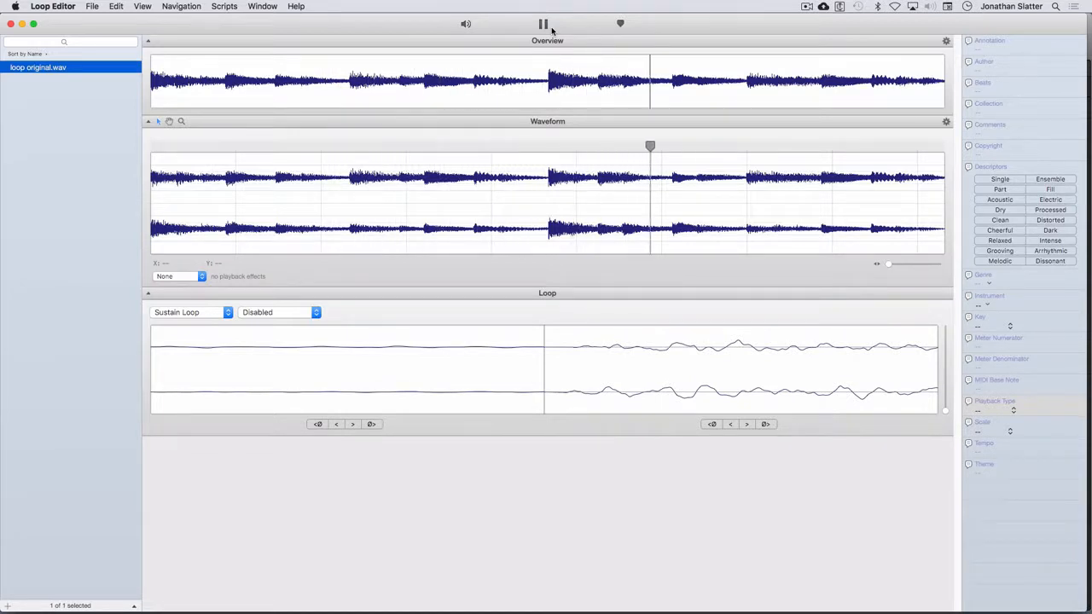
click(550, 28)
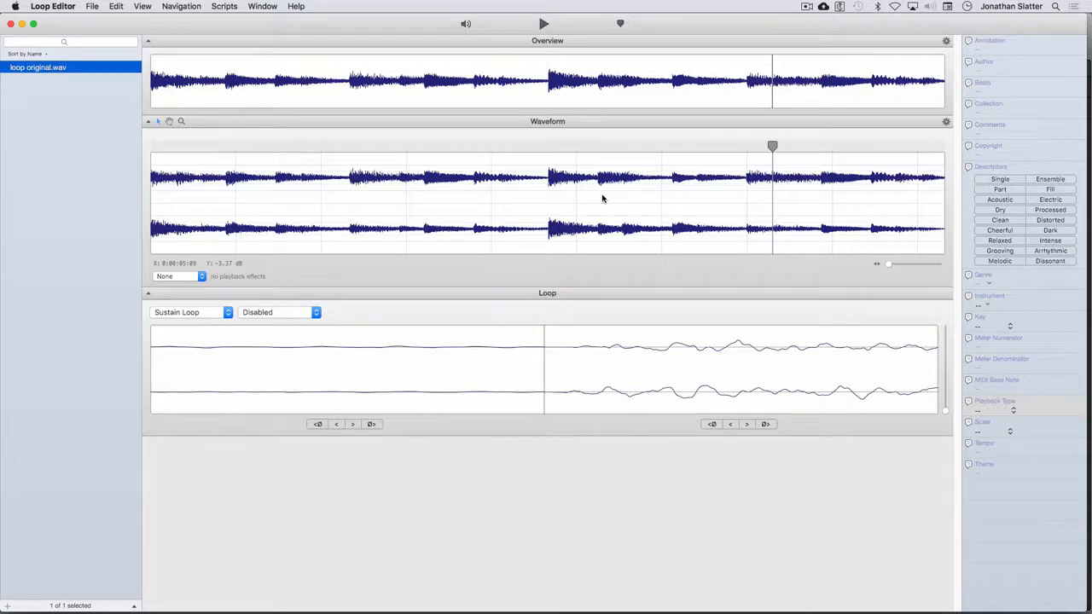
mouse_move(696, 602)
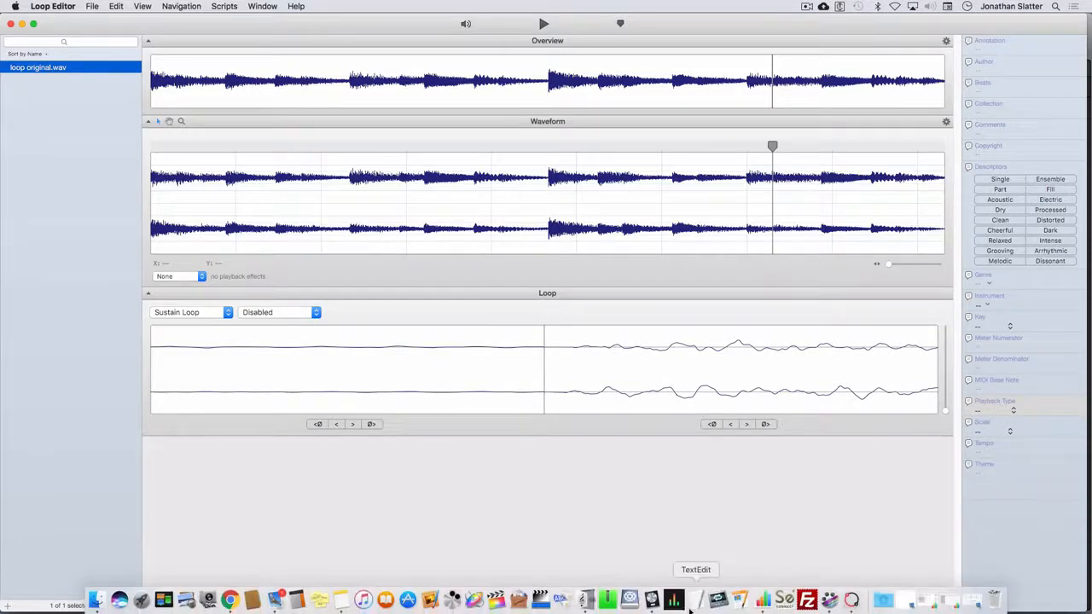
click(650, 600)
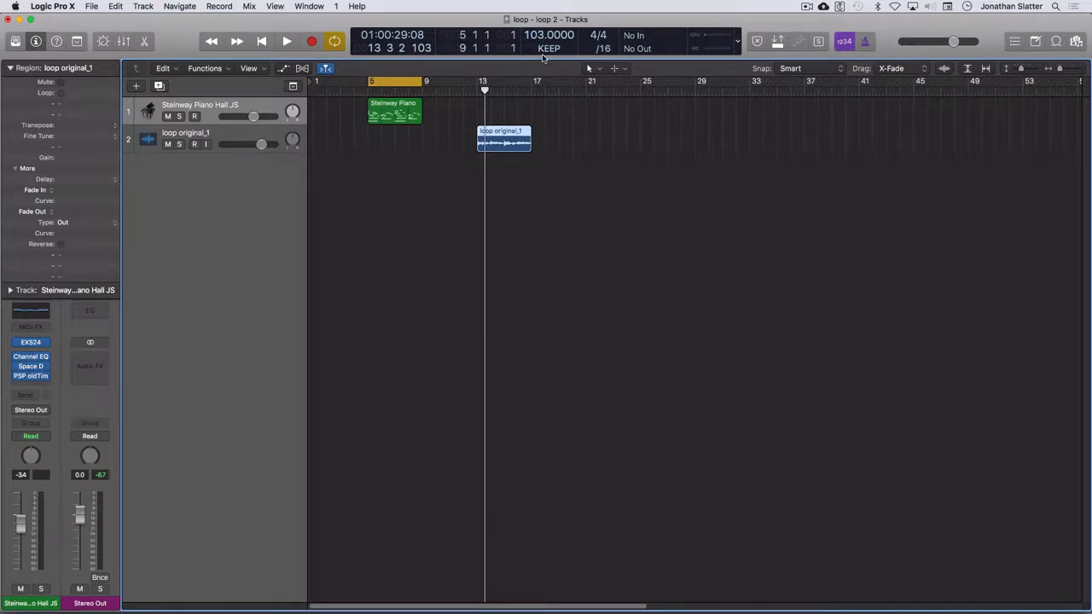
Step: Return to Loop Editor and run the Estimate Tempo script on loop original.wav
key(super+Tab)
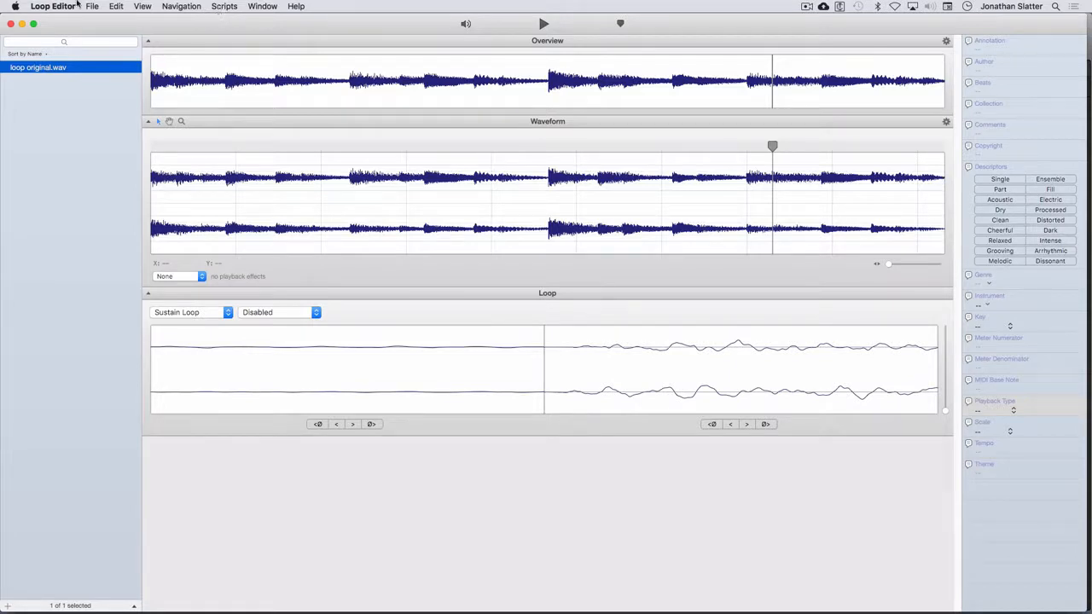
click(223, 6)
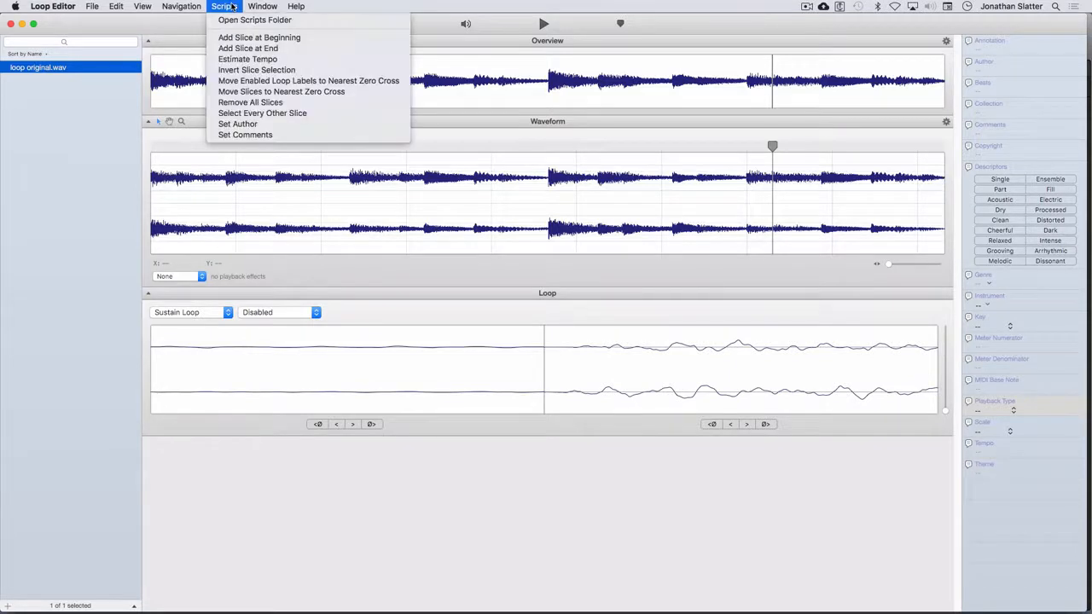
click(237, 61)
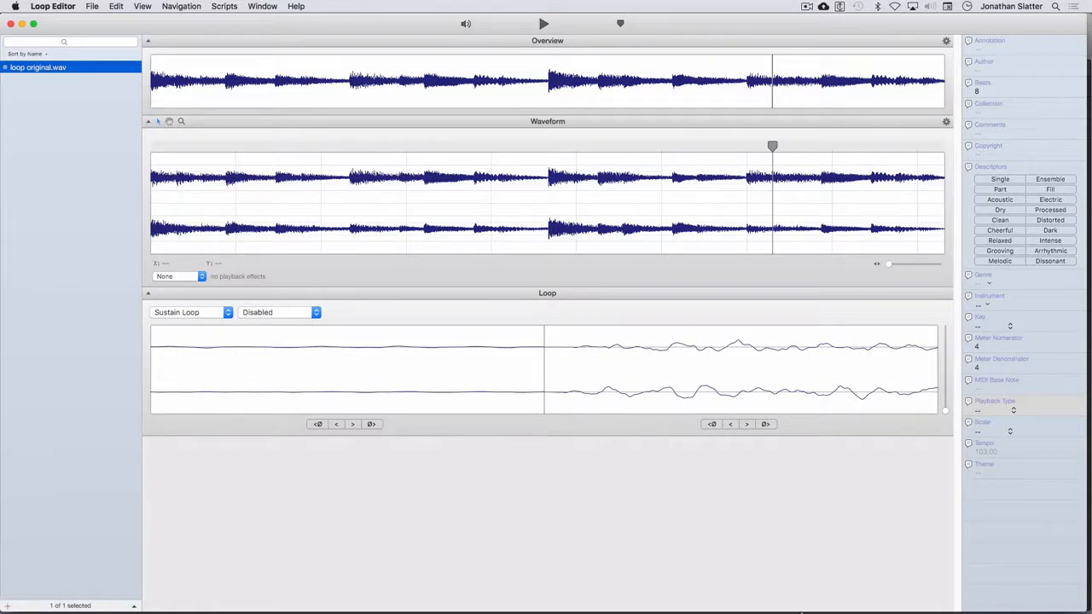
Step: Check the loop's length in Logic Pro X, then set its Beats value to 16 in Loop Editor
click(650, 597)
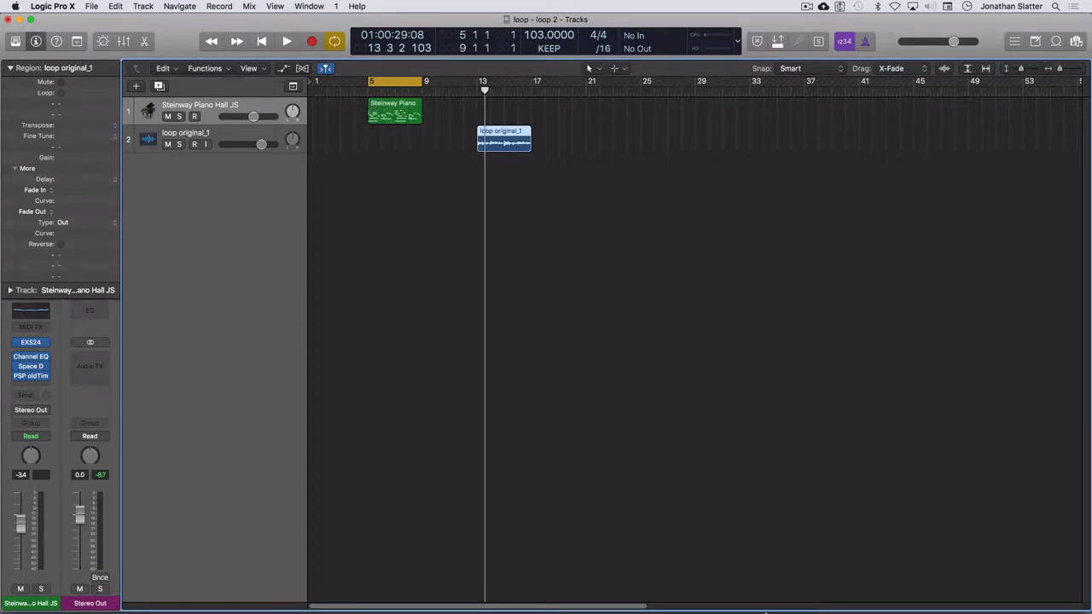
mouse_move(407, 602)
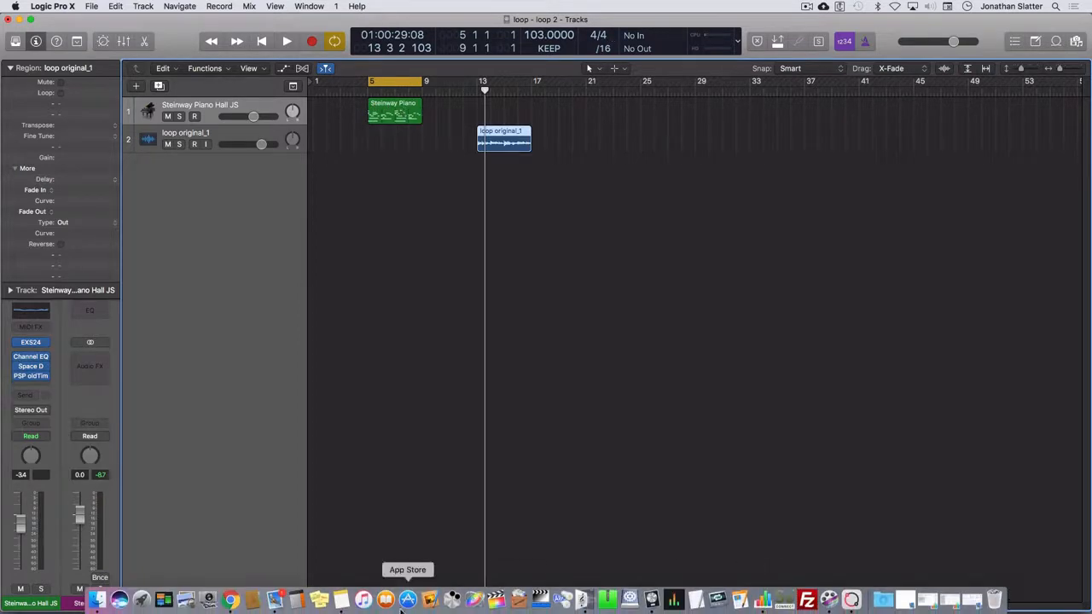
click(850, 599)
click(983, 92)
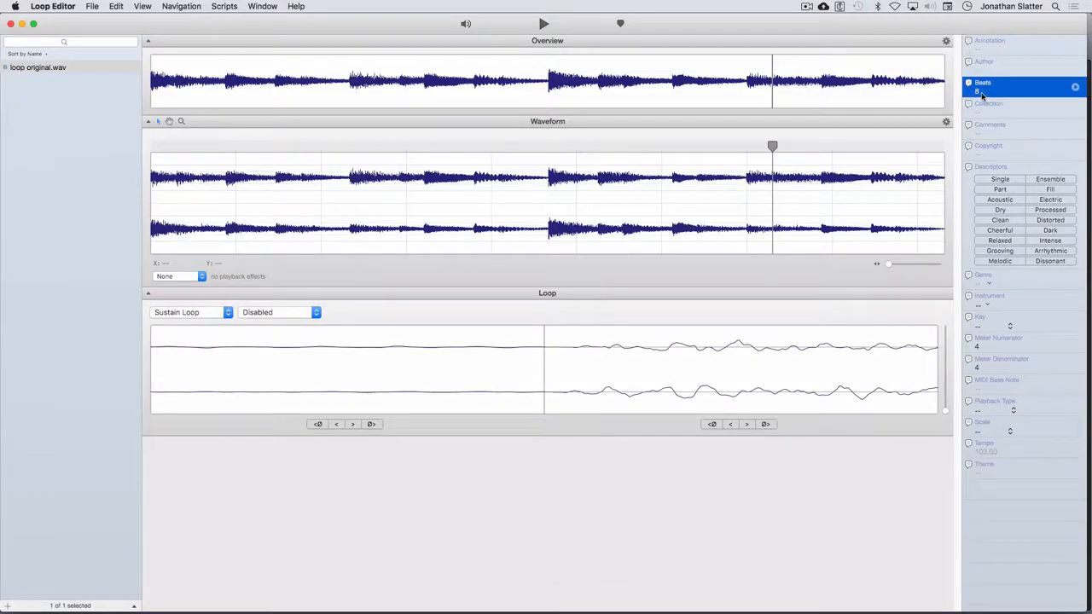
click(982, 92)
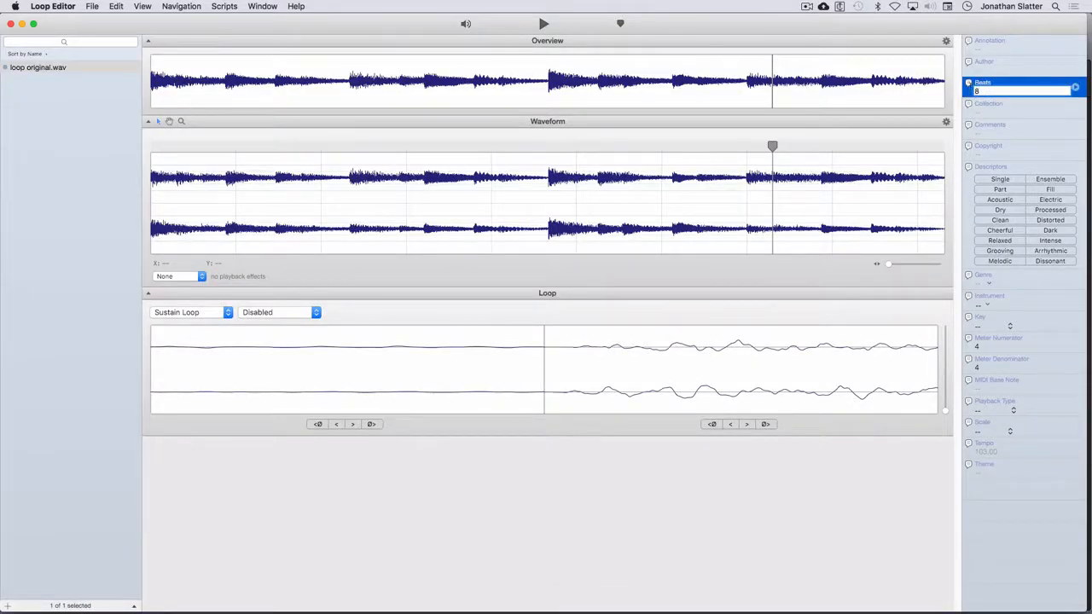
text(16)
key(Return)
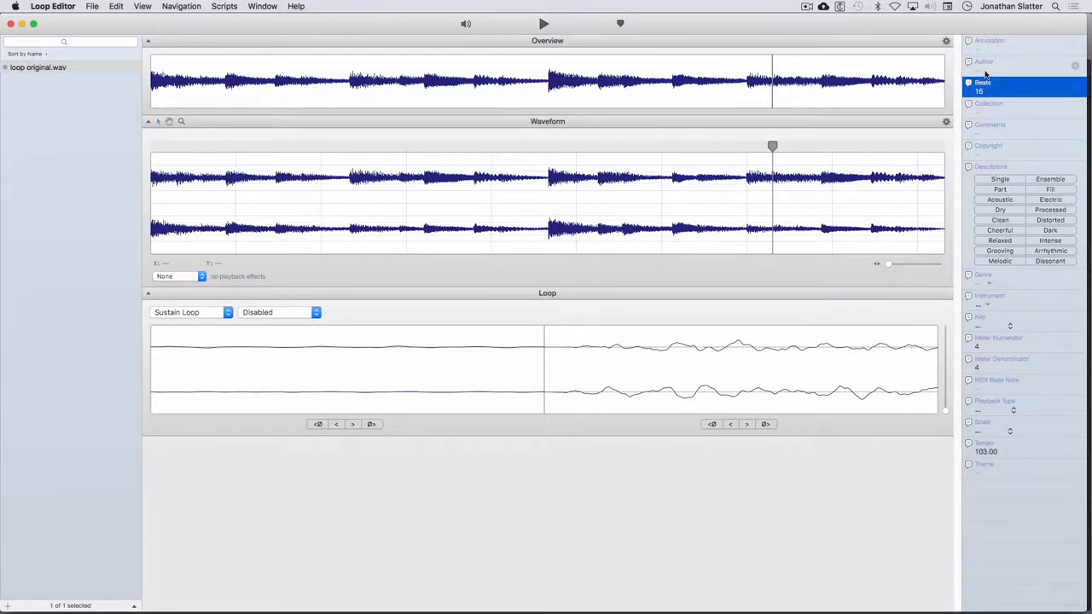
Step: Tag the loop with the Single descriptor and set its instrument to Piano from the Keyboards category
click(999, 179)
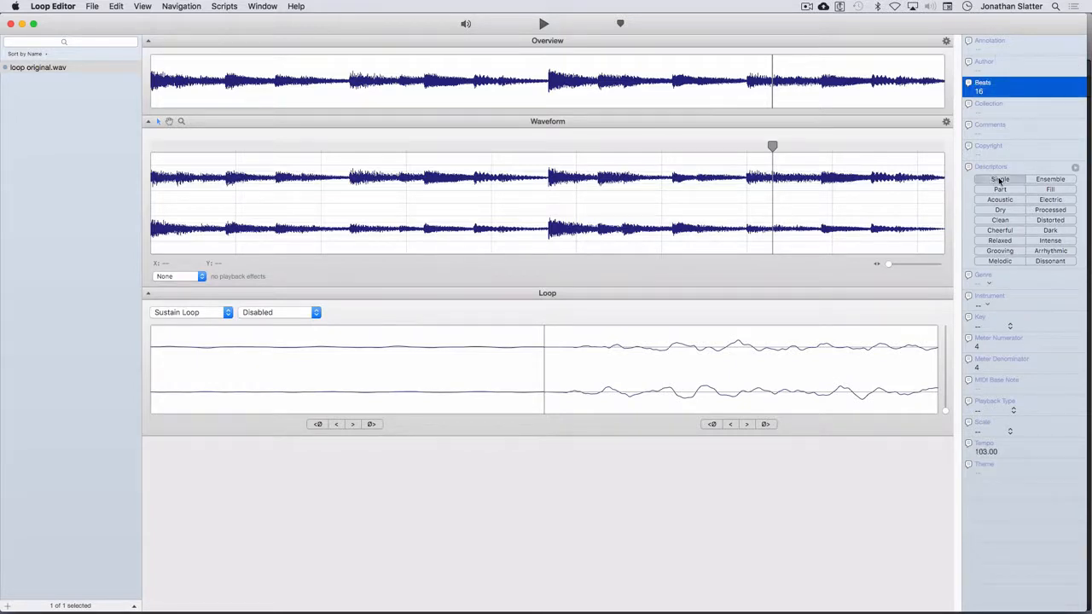
click(987, 303)
mouse_move(1001, 360)
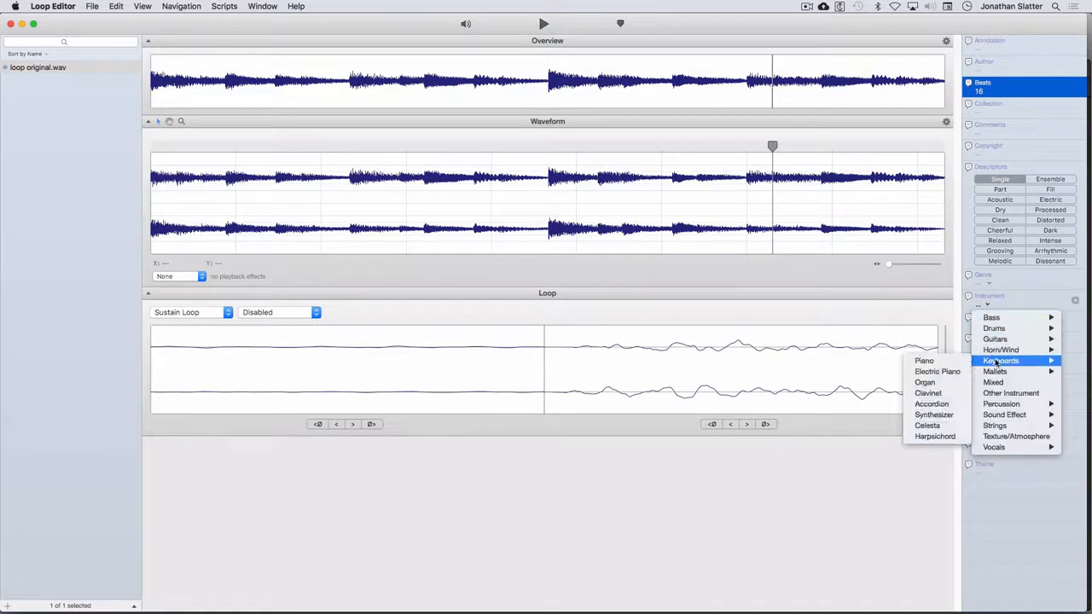
click(929, 360)
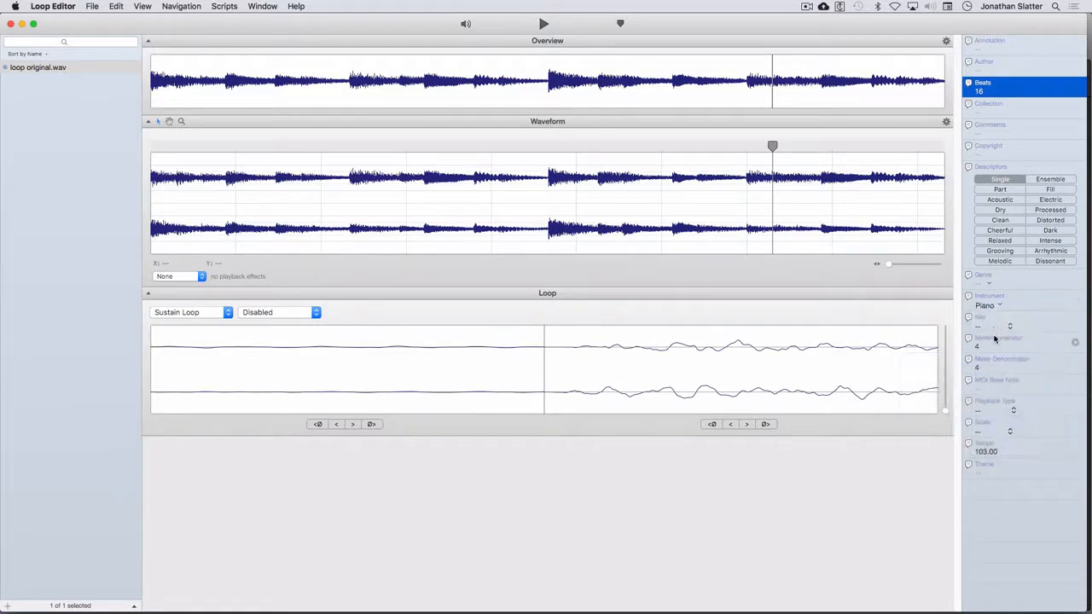
Step: Set the loop's key to B, its scale to Minor and its playback type to Looping
click(979, 329)
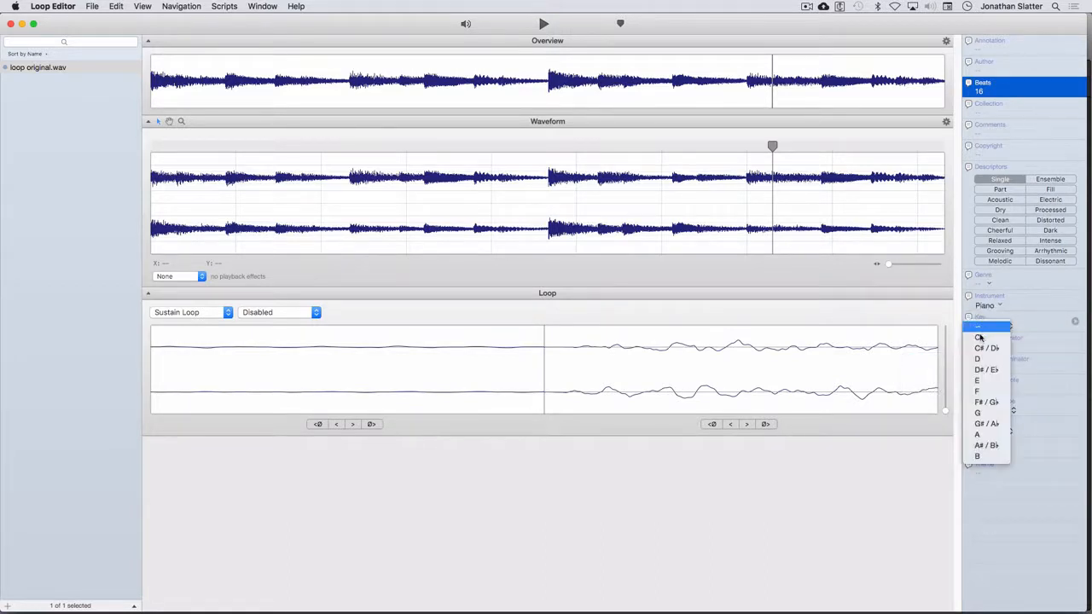
click(977, 456)
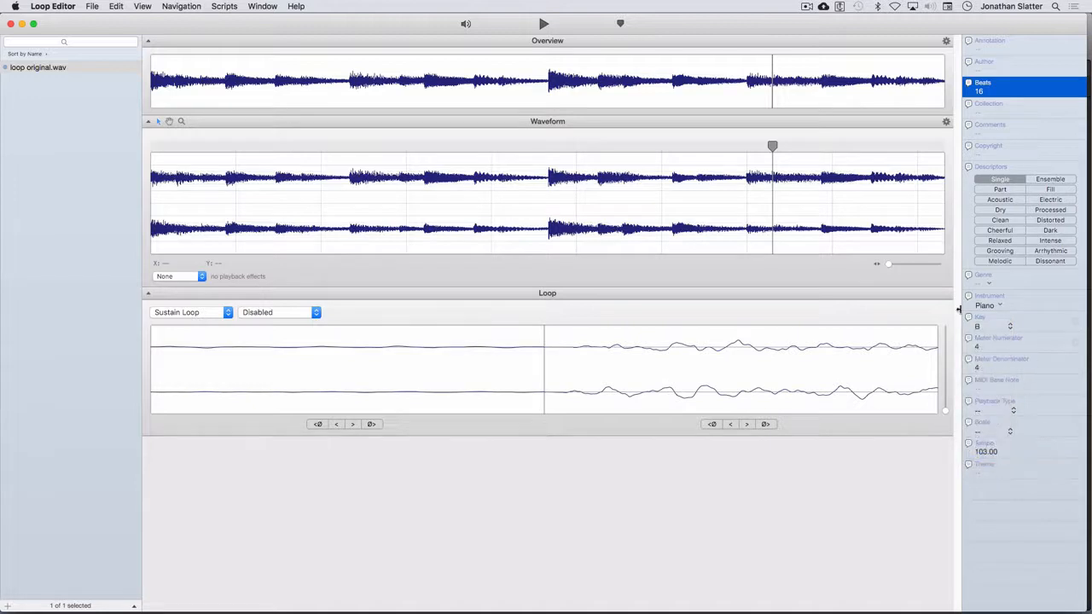
click(981, 432)
click(981, 454)
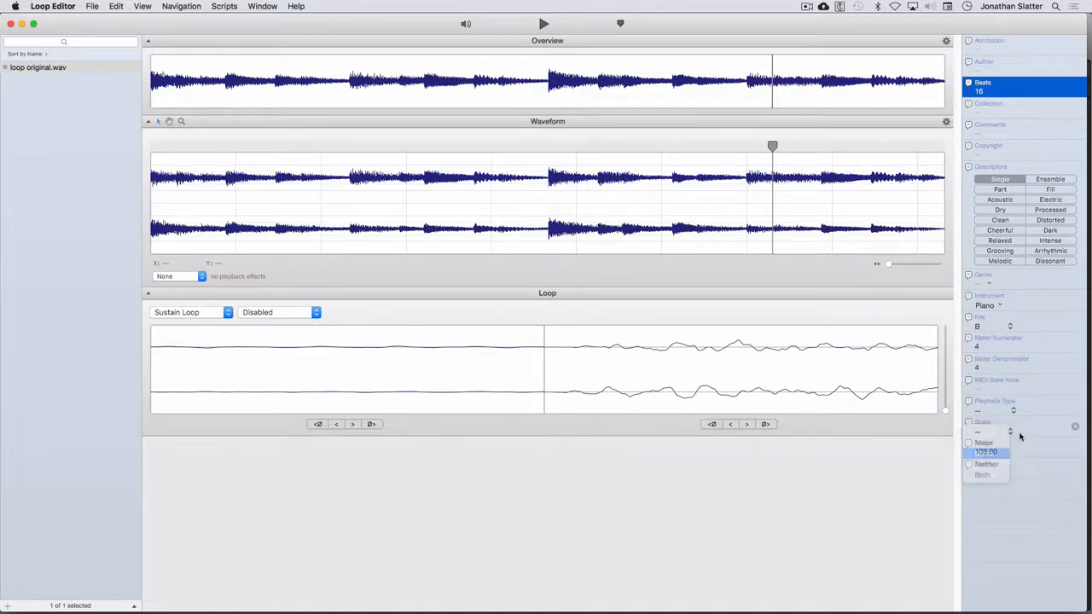
click(979, 413)
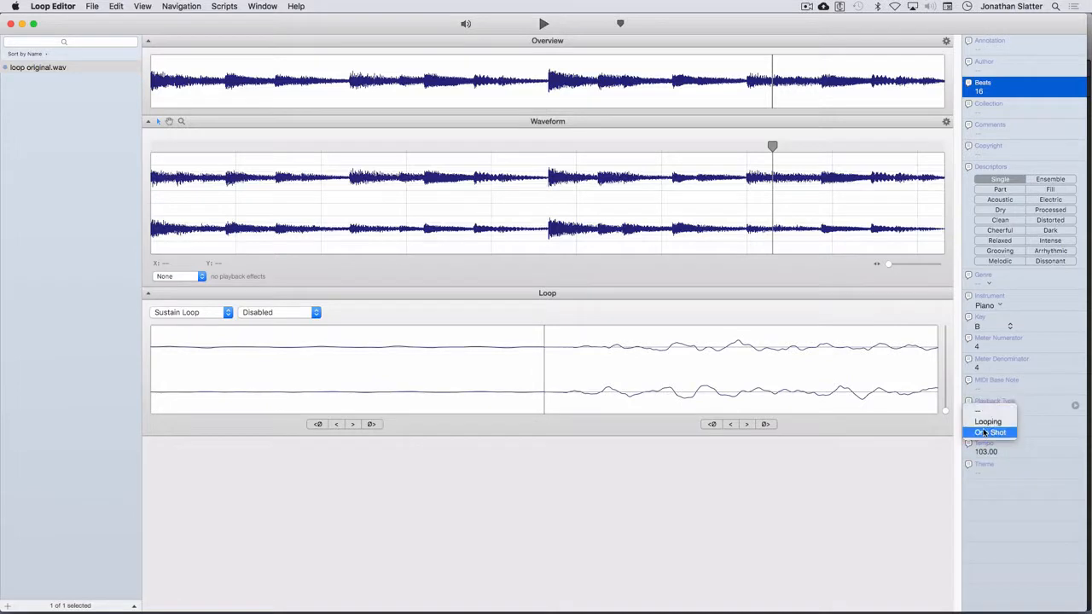
click(988, 424)
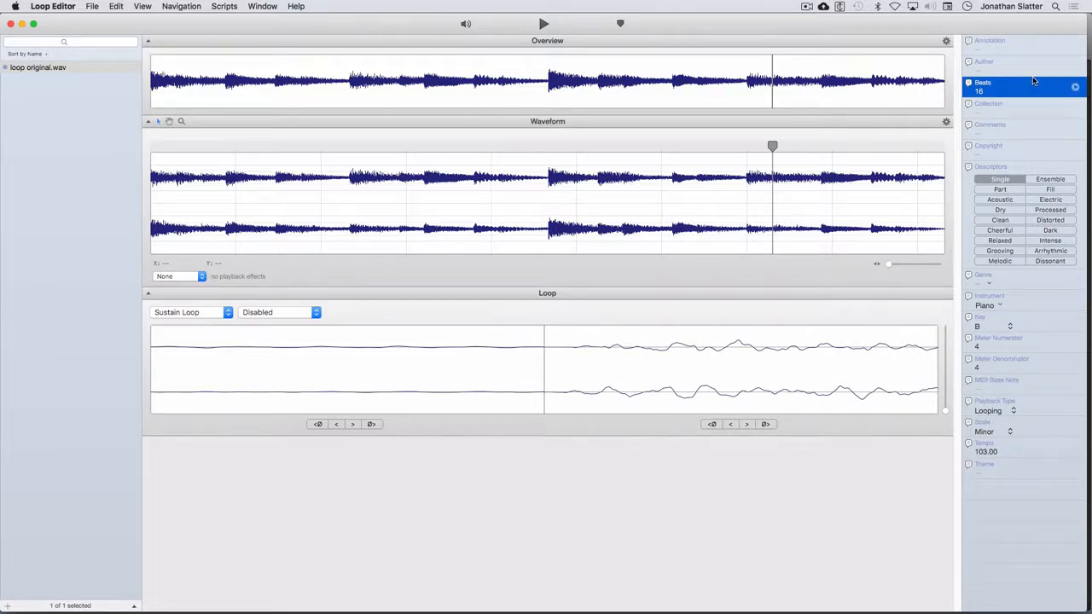
Step: Export the tagged loop in AIFF (Apple Loops) format to the ouputted files folder with Use Anti-Click enabled
click(97, 6)
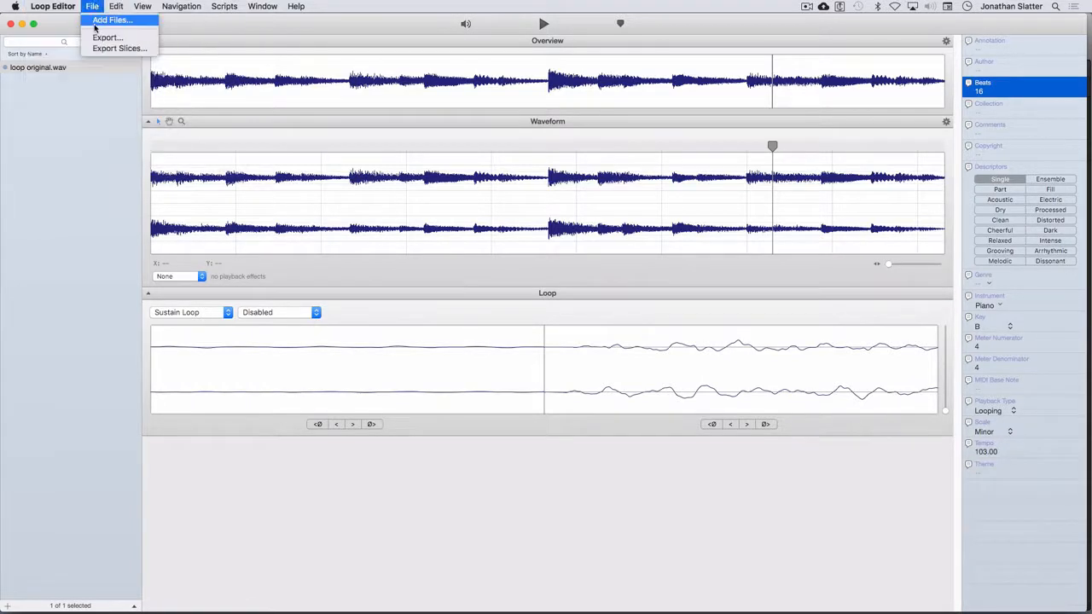
click(105, 40)
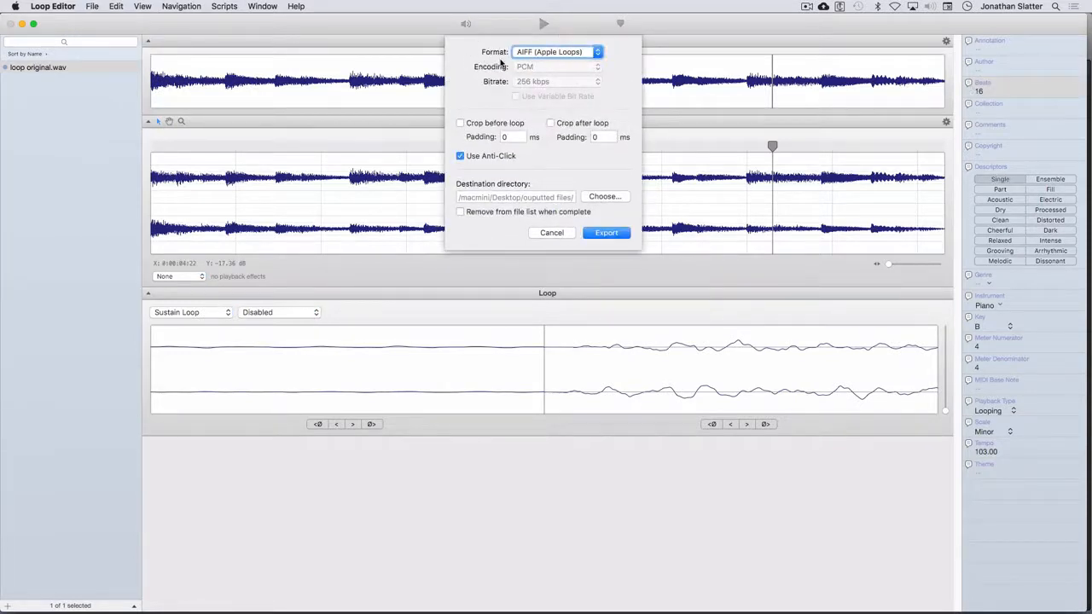
click(570, 53)
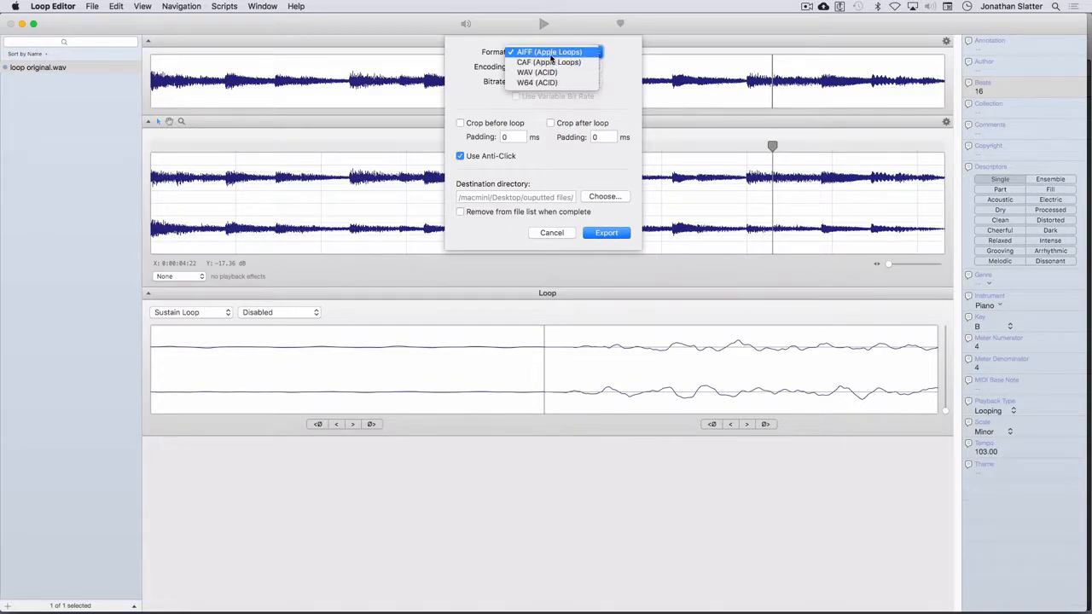
click(551, 55)
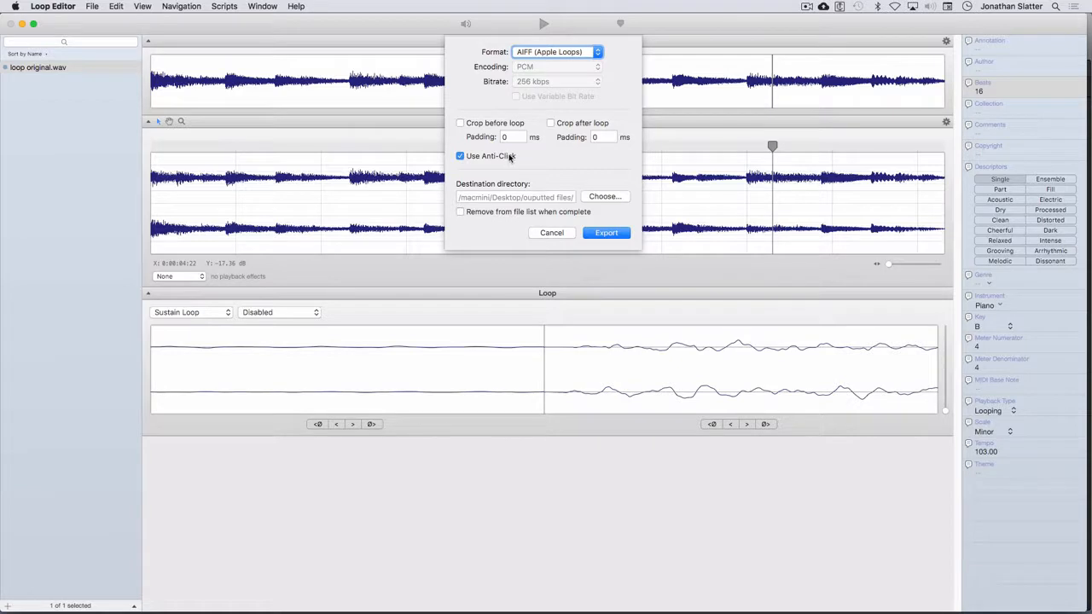
click(606, 232)
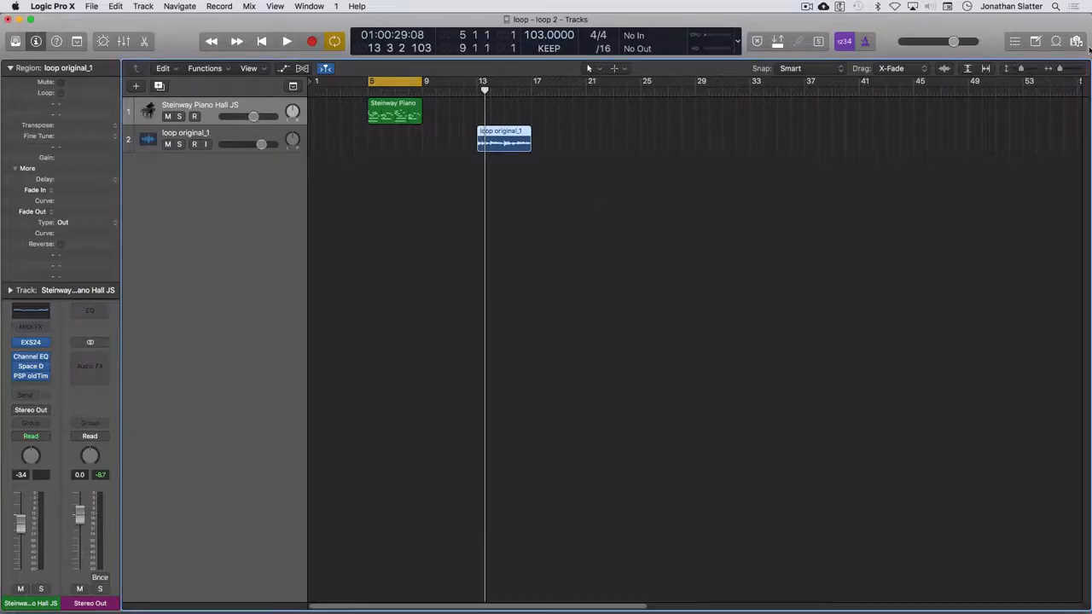
Step: Switch to Finder and rename the exported loop original.aif as loop no slices.aif
key(super+h)
click(993, 148)
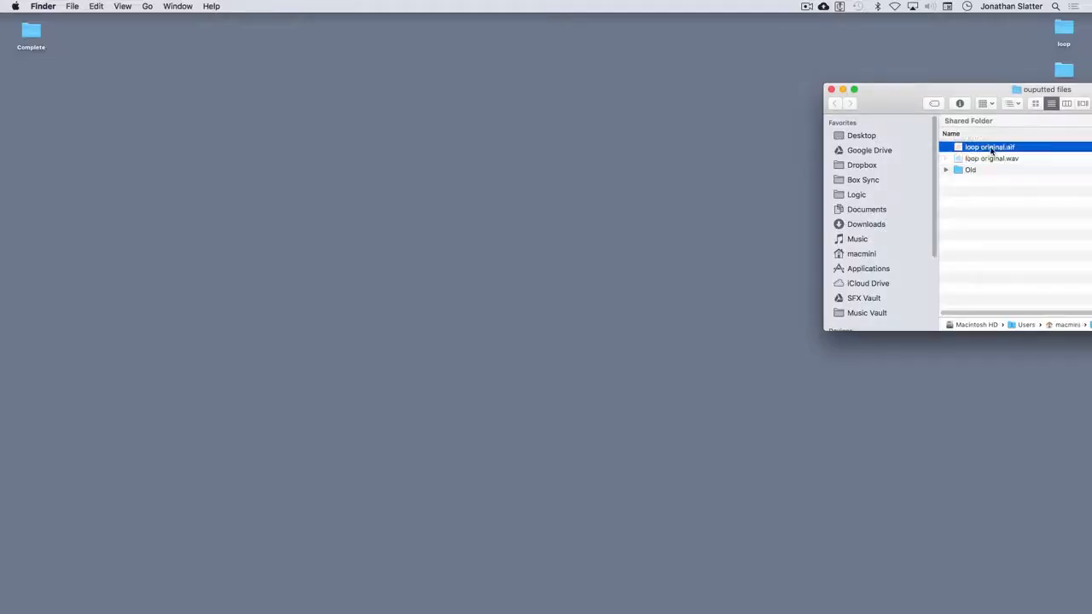
click(999, 147)
key(BackSpace)
key(BackSpace)
key(BackSpace)
key(BackSpace)
key(BackSpace)
key(BackSpace)
key(BackSpace)
key(BackSpace)
key(BackSpace)
text(no slices)
key(Return)
Step: Switch to Logic Pro X and import loop no slices.aif onto a new track at bar 19
mouse_move(691, 611)
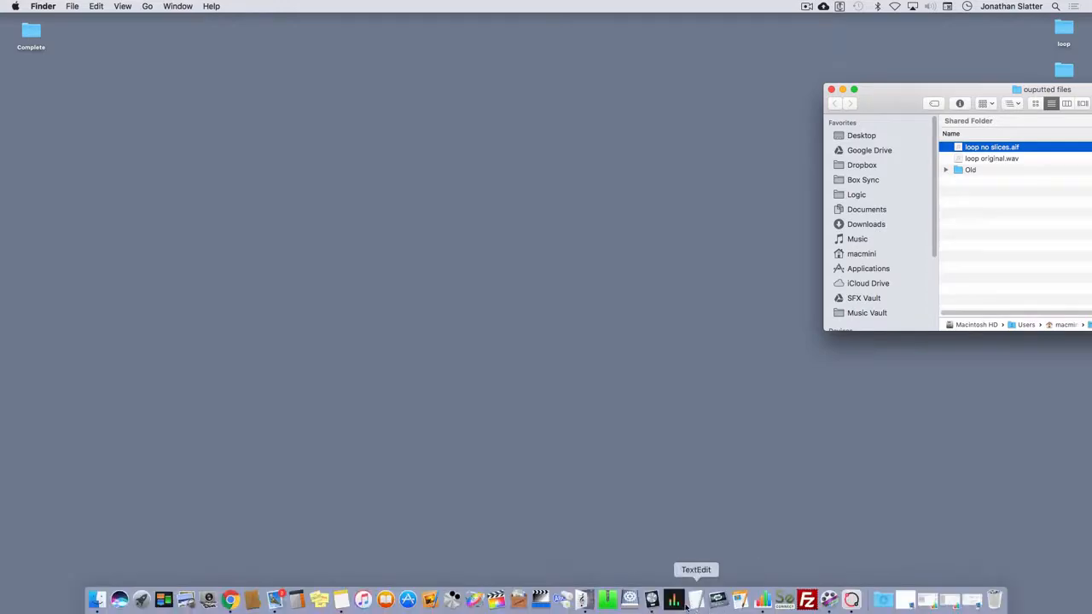
click(651, 599)
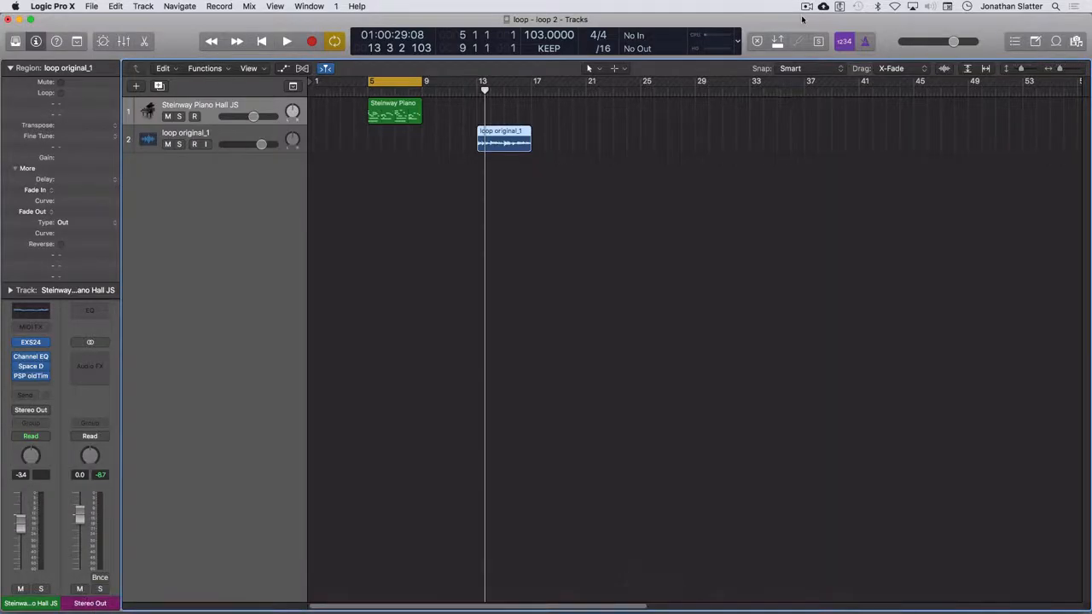
double_click(550, 21)
drag(550, 10, 579, 11)
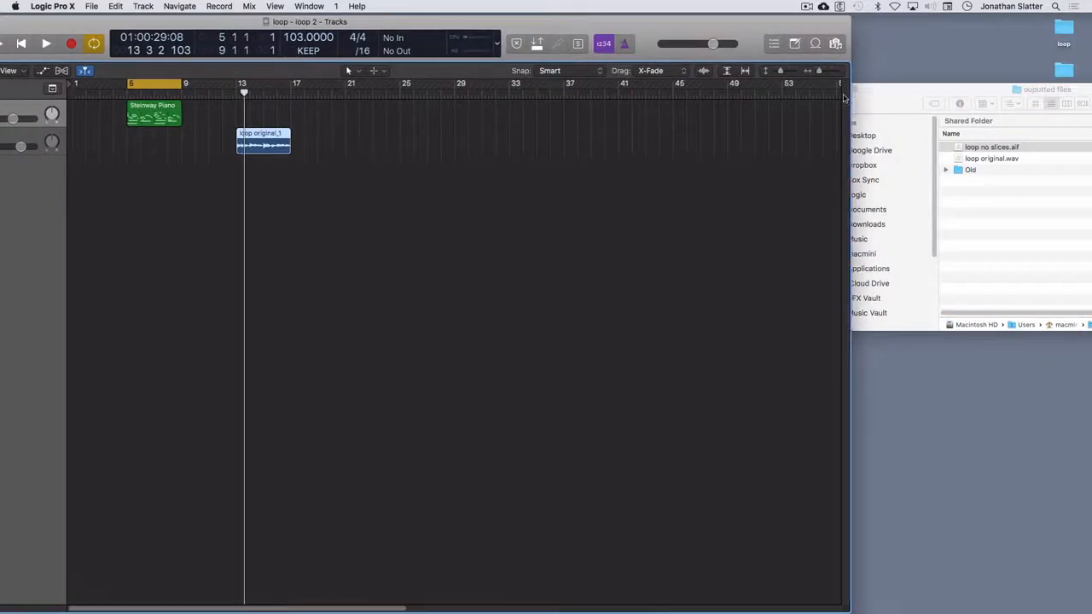
drag(969, 149, 320, 199)
click(570, 92)
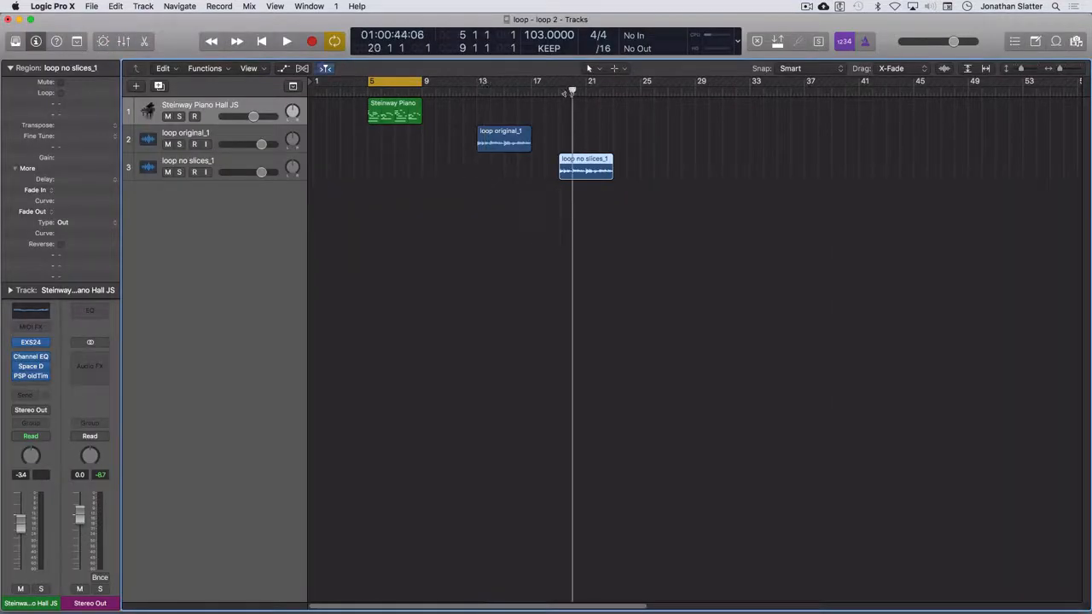
key(super+Right)
key(super+Right)
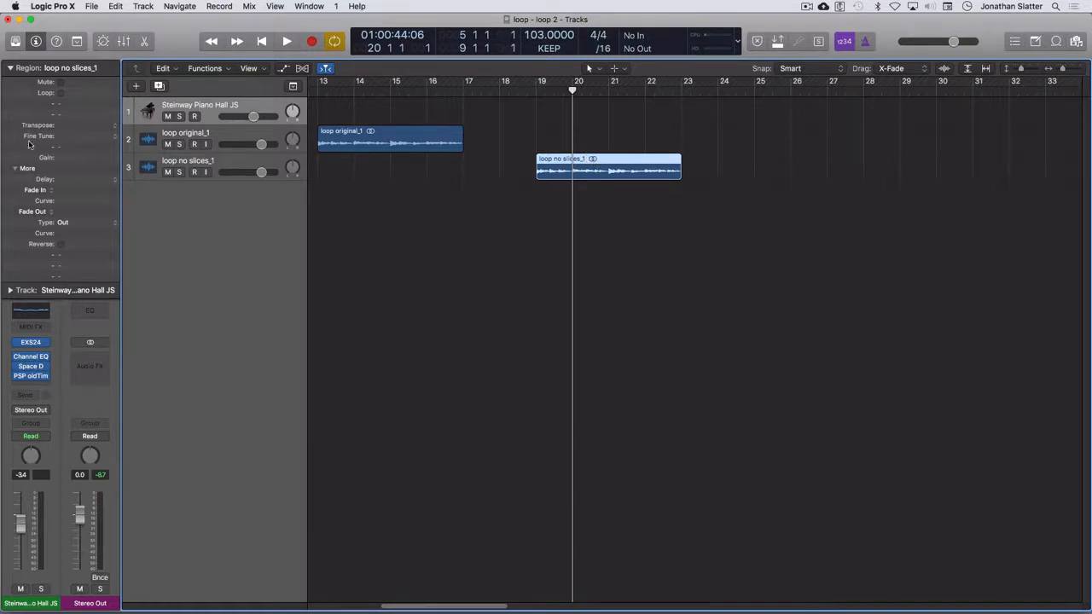
mouse_move(546, 34)
mouse_down()
mouse_move(546, 60)
mouse_move(546, 36)
mouse_up()
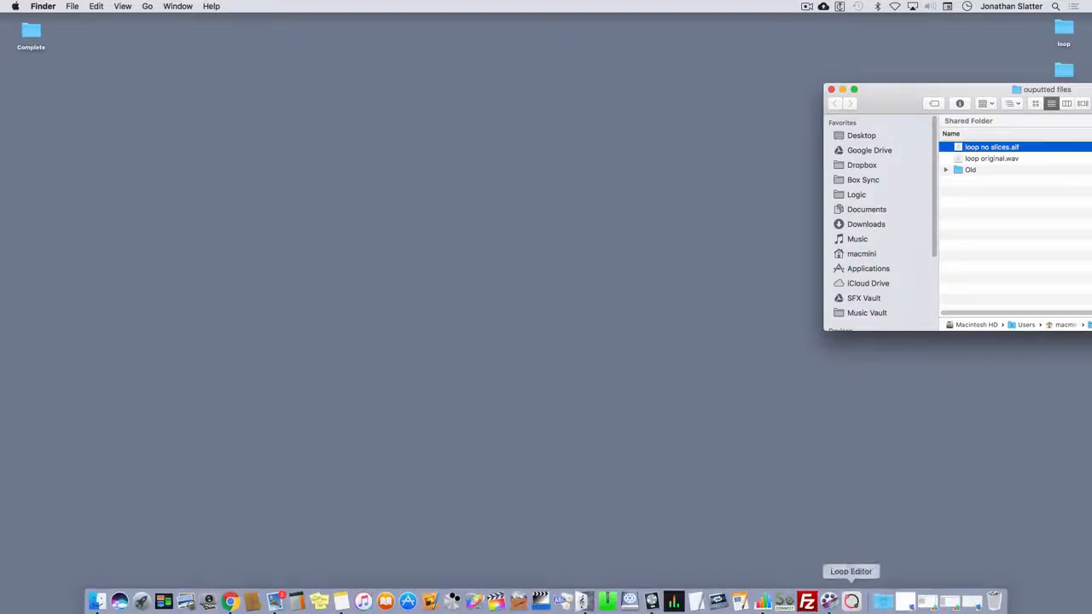
Step: Return to Loop Editor, add tempo-based slices at every quarter note, replacing existing ones, and play the sliced loop
click(851, 601)
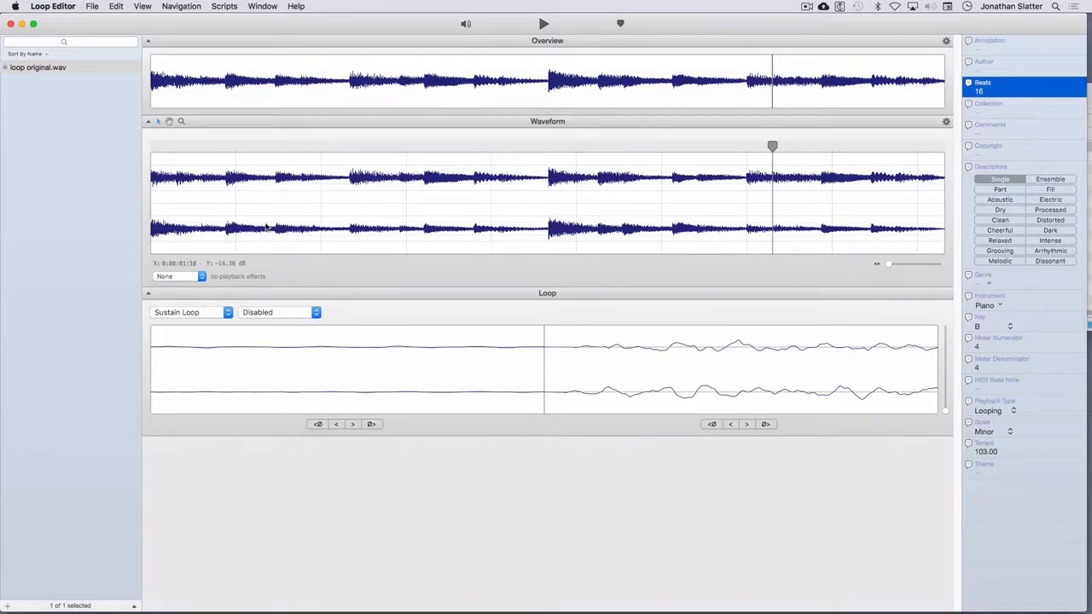
click(116, 6)
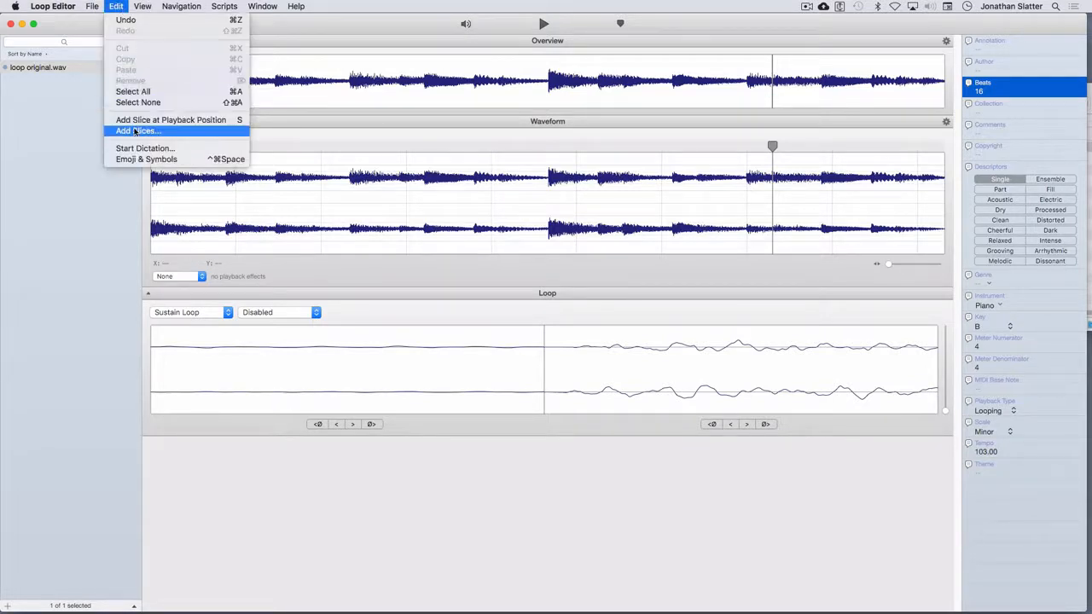
click(171, 130)
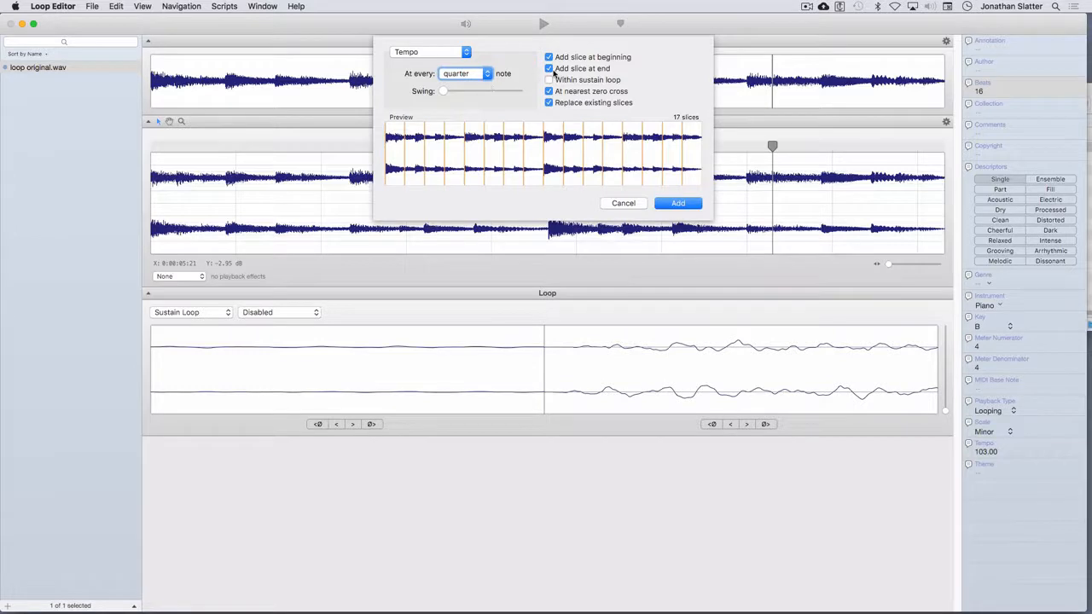
click(677, 204)
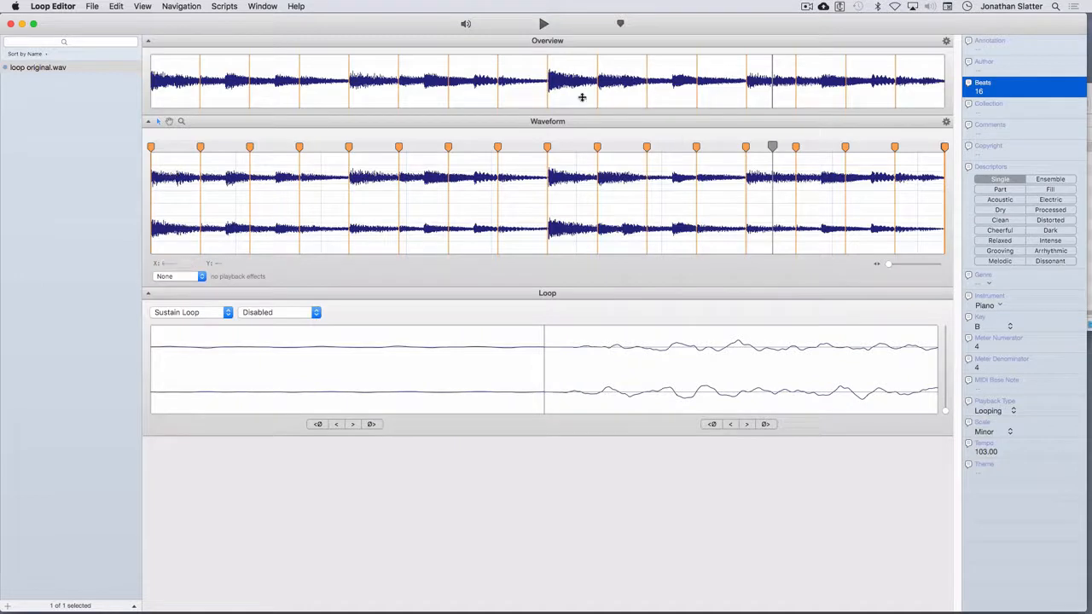
click(543, 23)
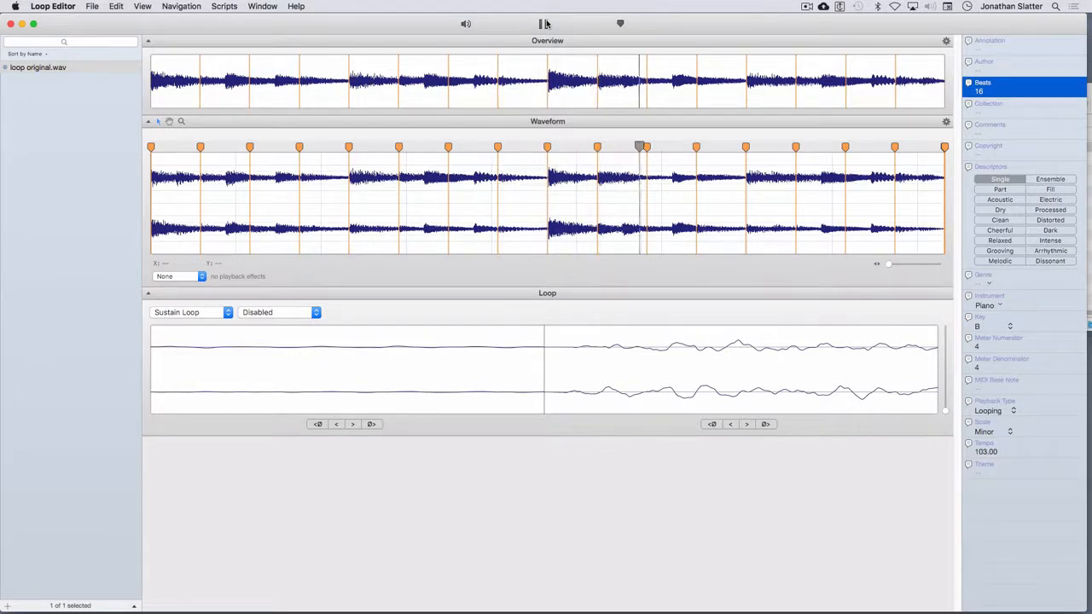
click(544, 23)
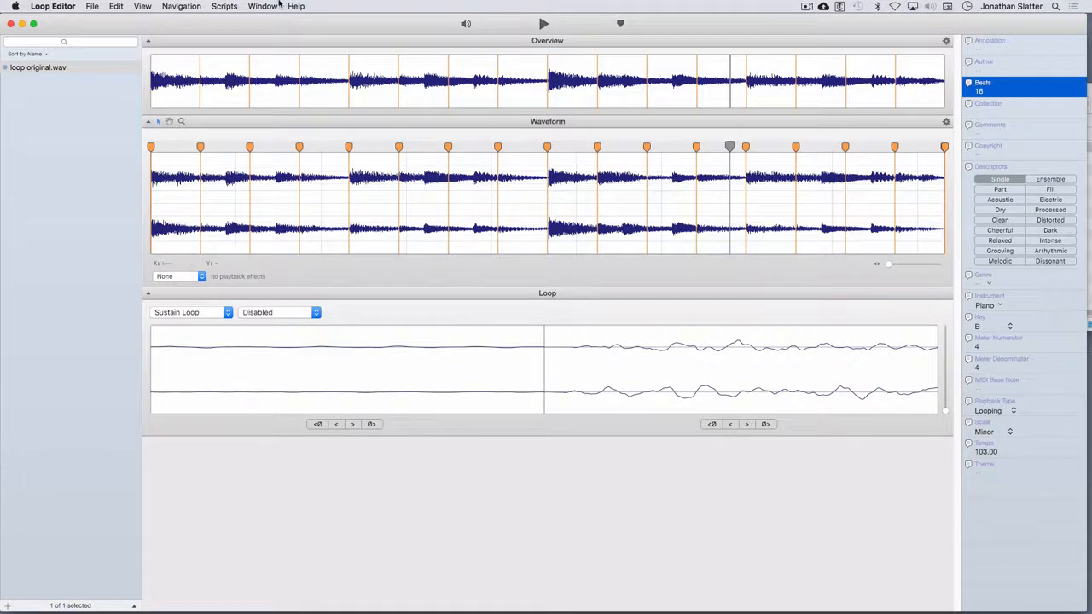
Step: Export the quarter-note-sliced version of the loop to the ouputted files folder
click(91, 7)
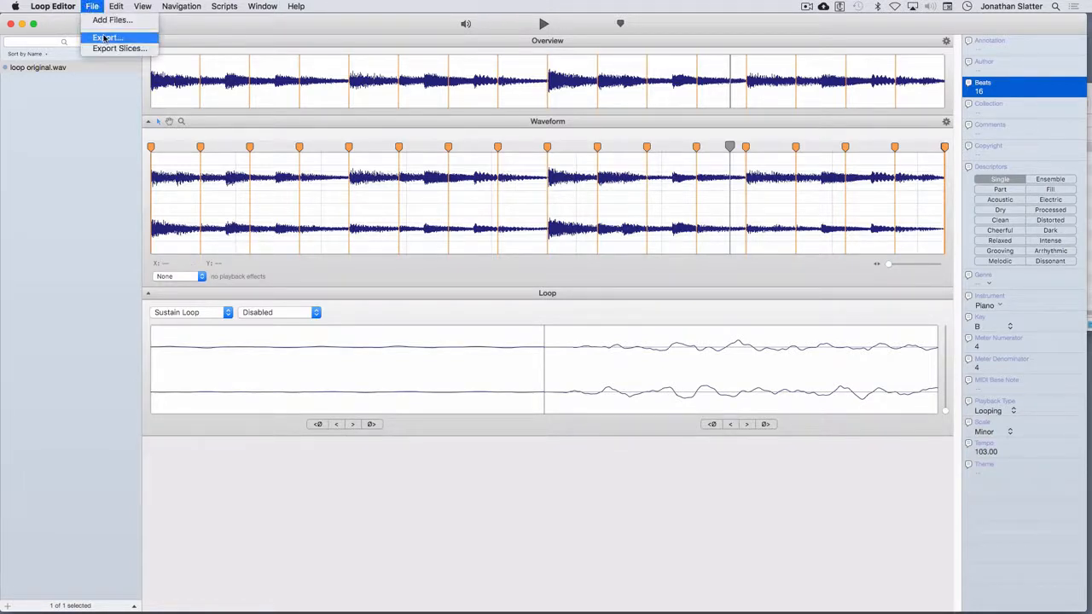
click(104, 37)
key(Return)
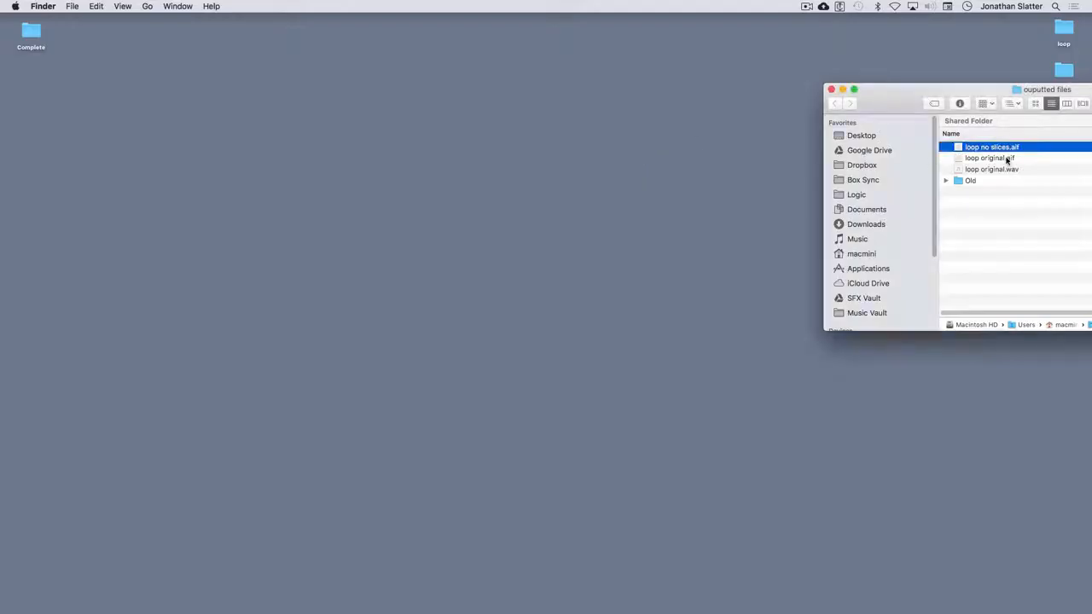
Step: Switch to Finder and rename the newly exported loop original.aif as loop quarter slices.aif
drag(912, 97, 784, 89)
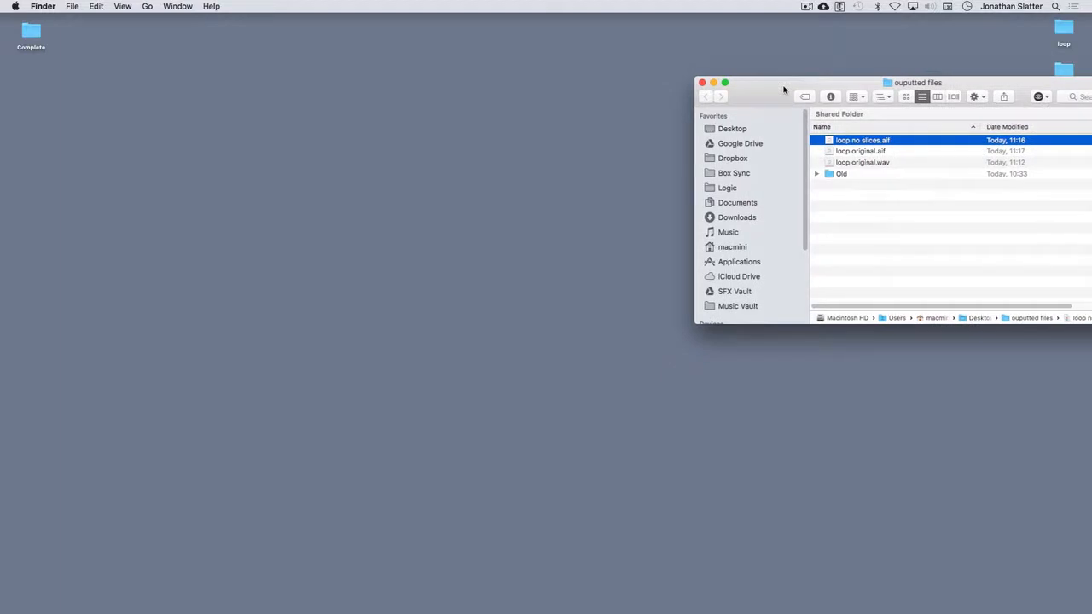
click(861, 150)
key(Return)
click(884, 150)
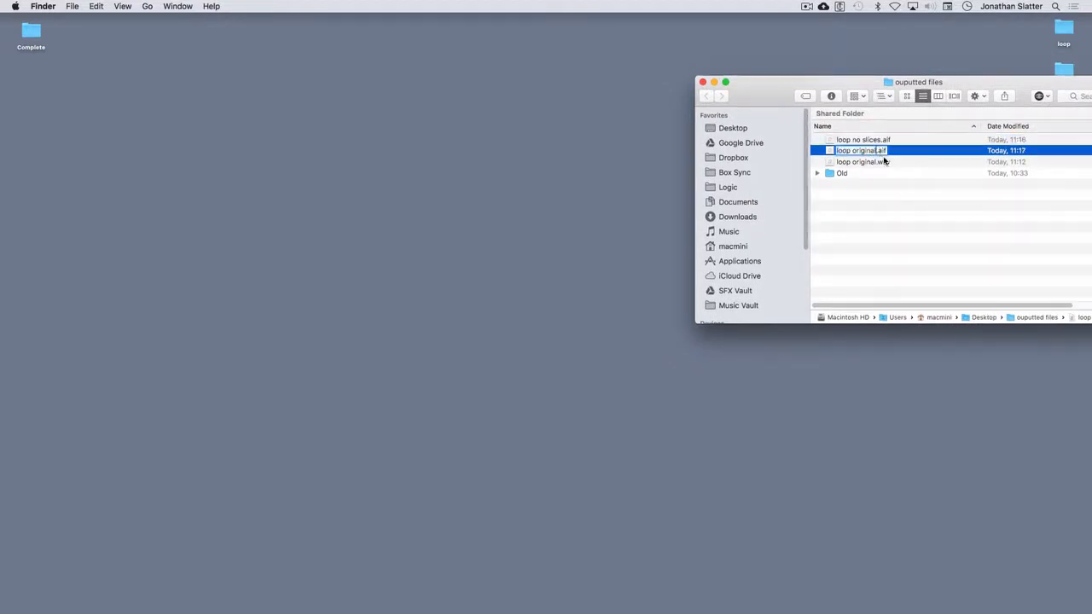
key(BackSpace)
key(BackSpace)
key(BackSpace)
key(BackSpace)
key(BackSpace)
key(BackSpace)
key(BackSpace)
key(BackSpace)
text(quarter slices)
key(Return)
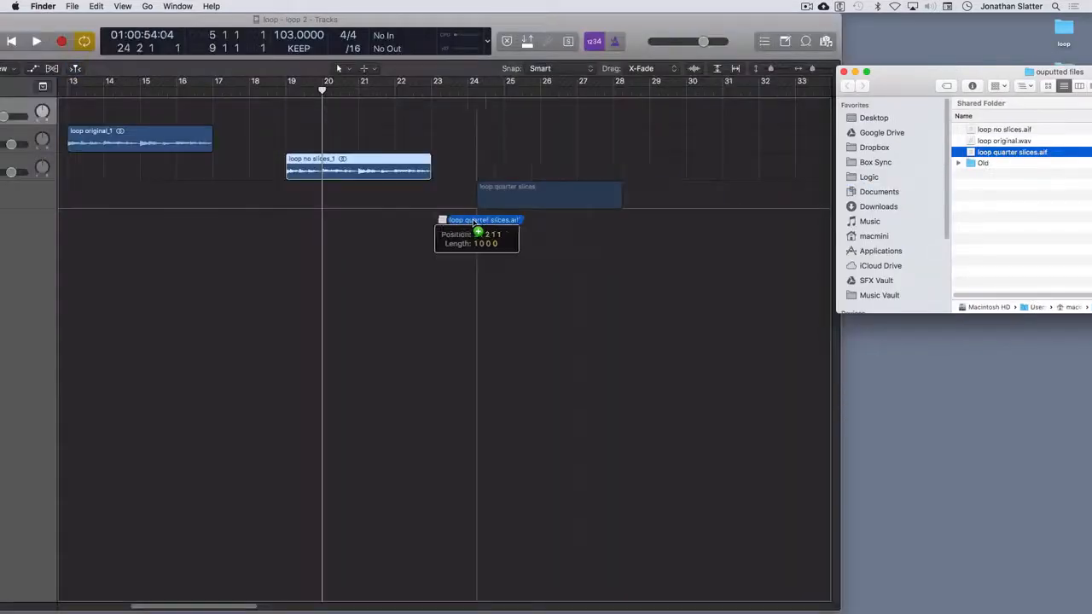
Step: Import loop quarter slices.aif onto a new Logic Pro X track at bar 24 and bring the Tracks window back into view
mouse_move(479, 212)
mouse_down()
mouse_move(460, 218)
mouse_move(473, 232)
mouse_move(469, 220)
mouse_up()
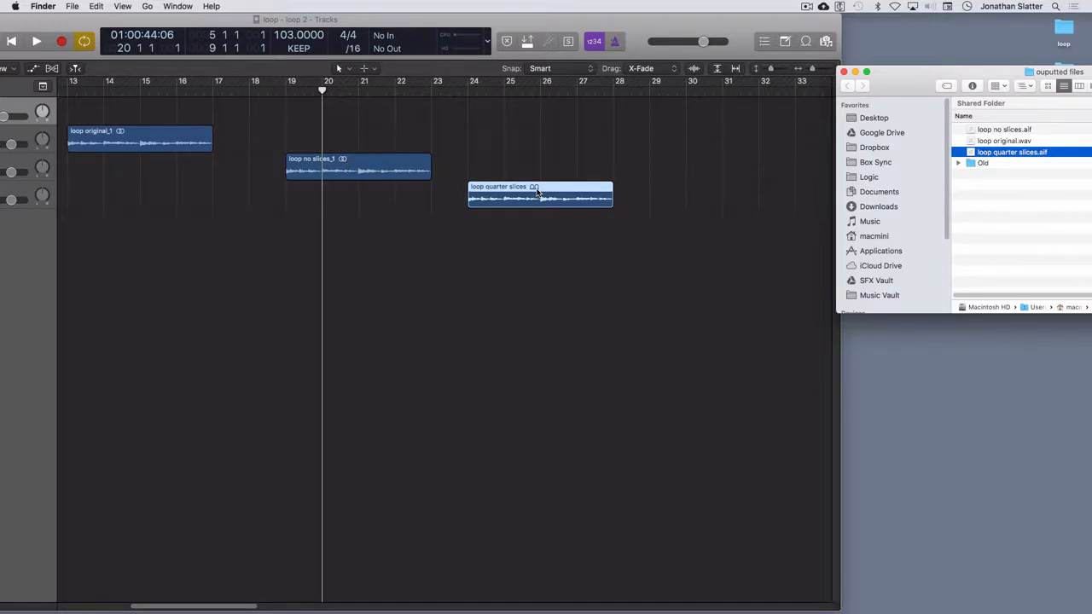
drag(108, 19, 367, 7)
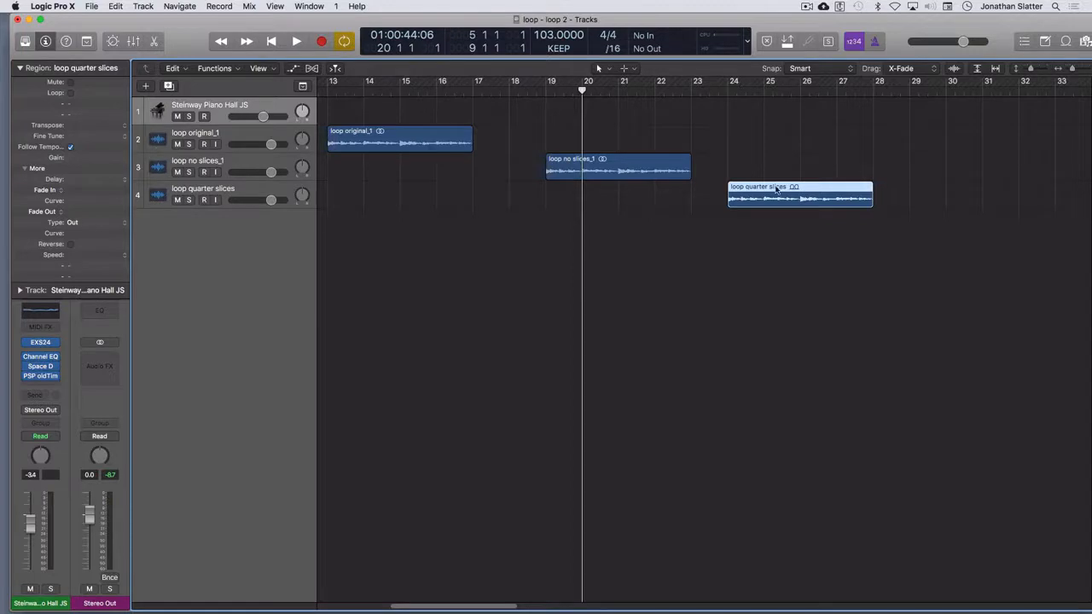
Step: Set the project tempo to 113 and play the loop quarter slices region at the new tempo
mouse_move(546, 35)
mouse_down()
mouse_move(546, 59)
mouse_move(546, 40)
mouse_up()
drag(546, 38, 558, 30)
key(space)
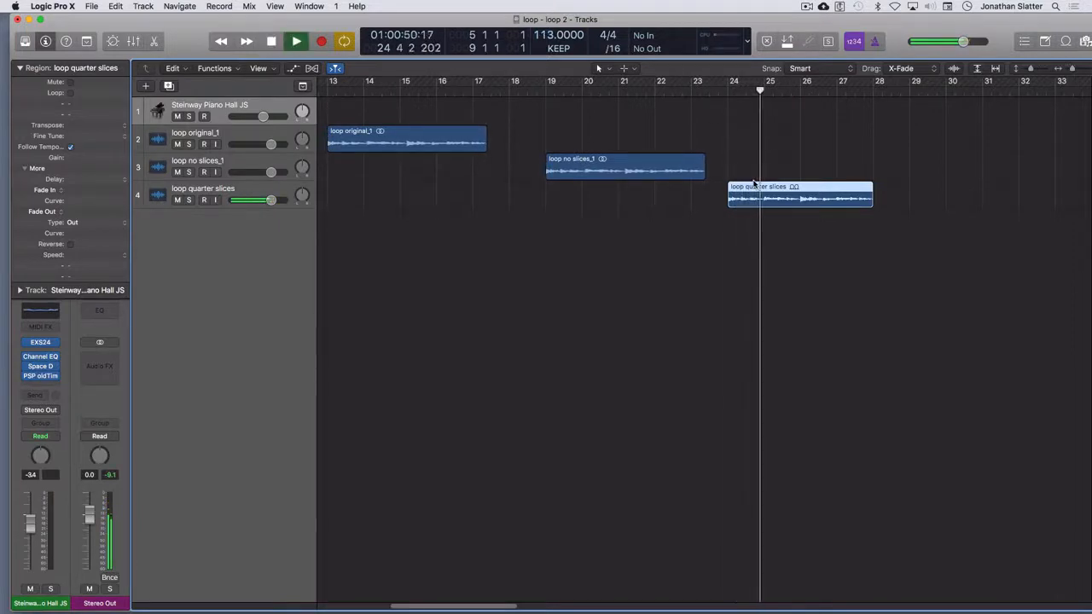
key(space)
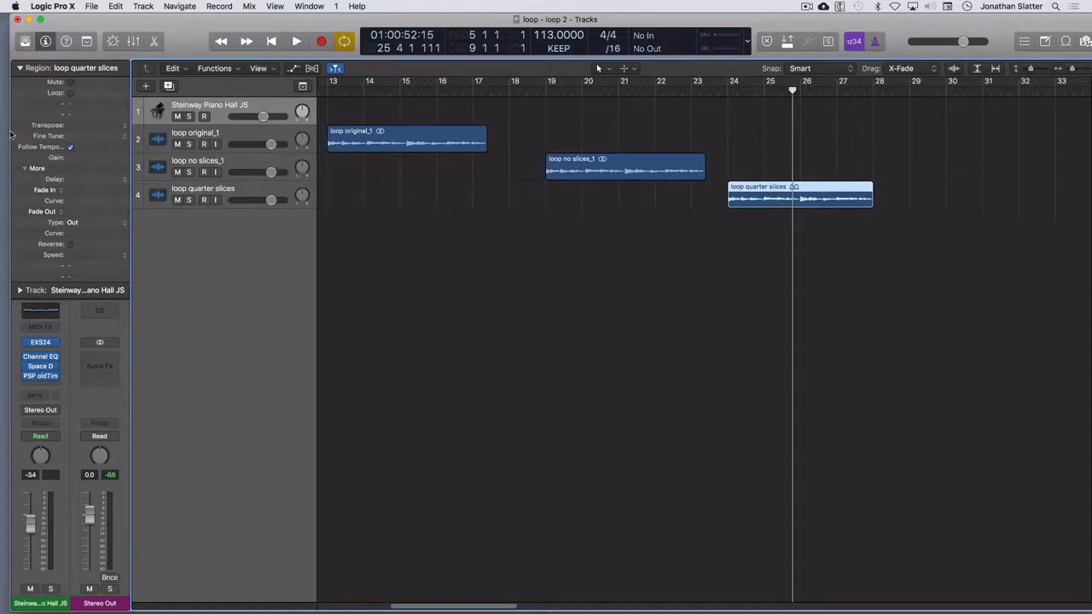
Step: Transpose the loop quarter slices region by -2 and play it back
drag(72, 125, 72, 132)
key(shift+space)
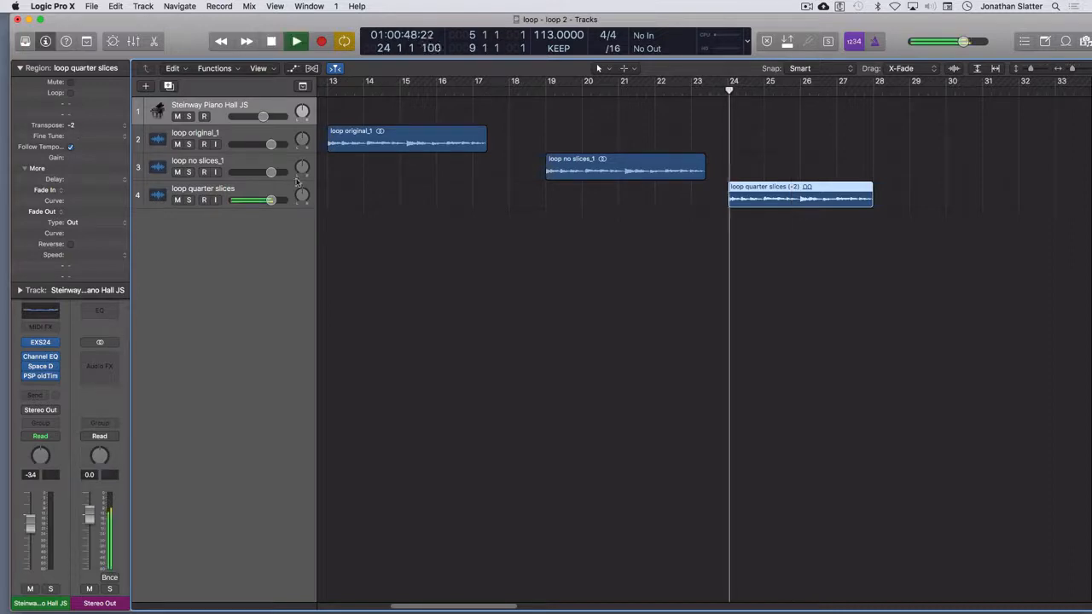
key(space)
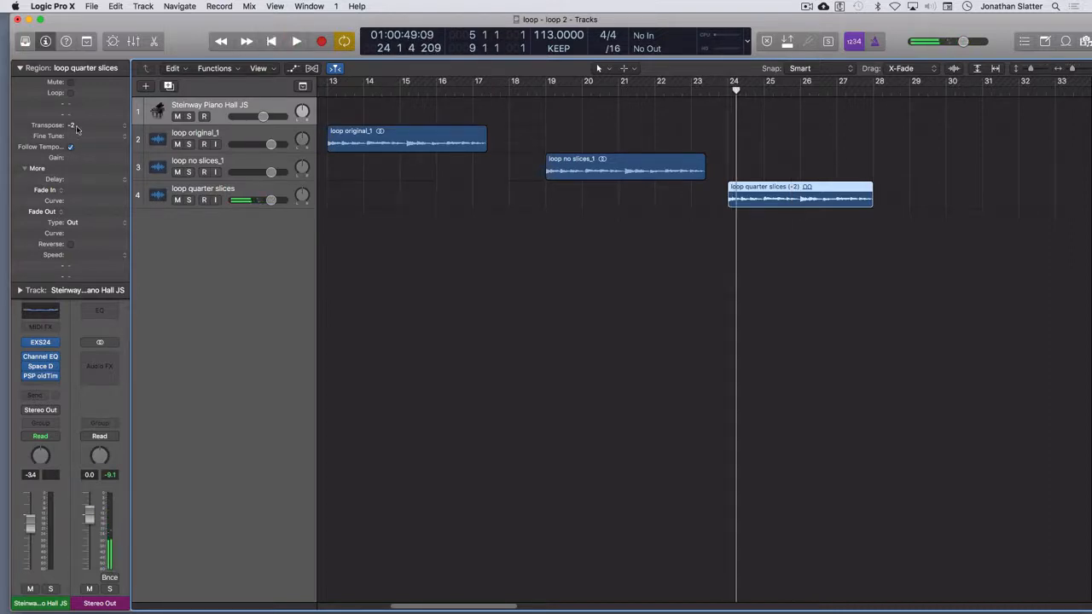
key(space)
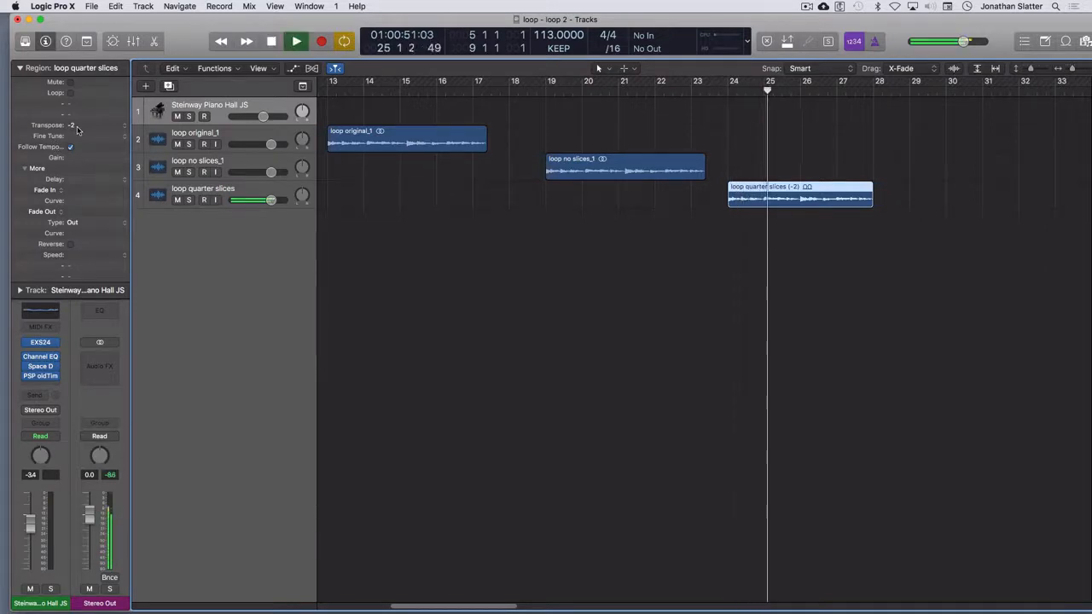
Step: Replay the transposed loop quarter slices region from its start and stop playback
key(space)
key(space)
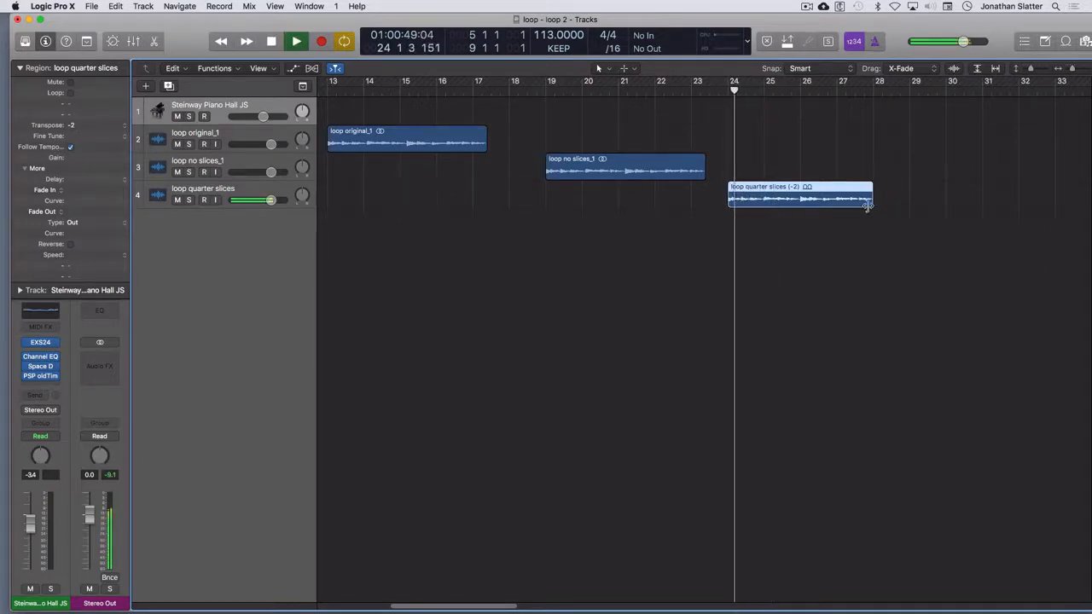
key(space)
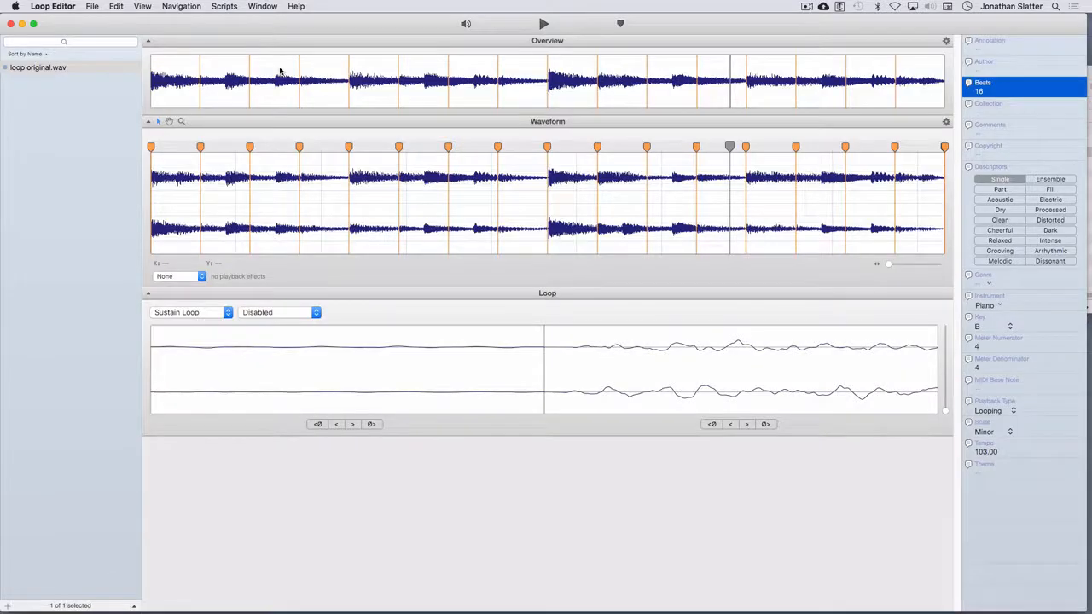
Step: Switch to Loop Editor and set the Add Slices method for loop original.wav to Beat Detection
click(113, 6)
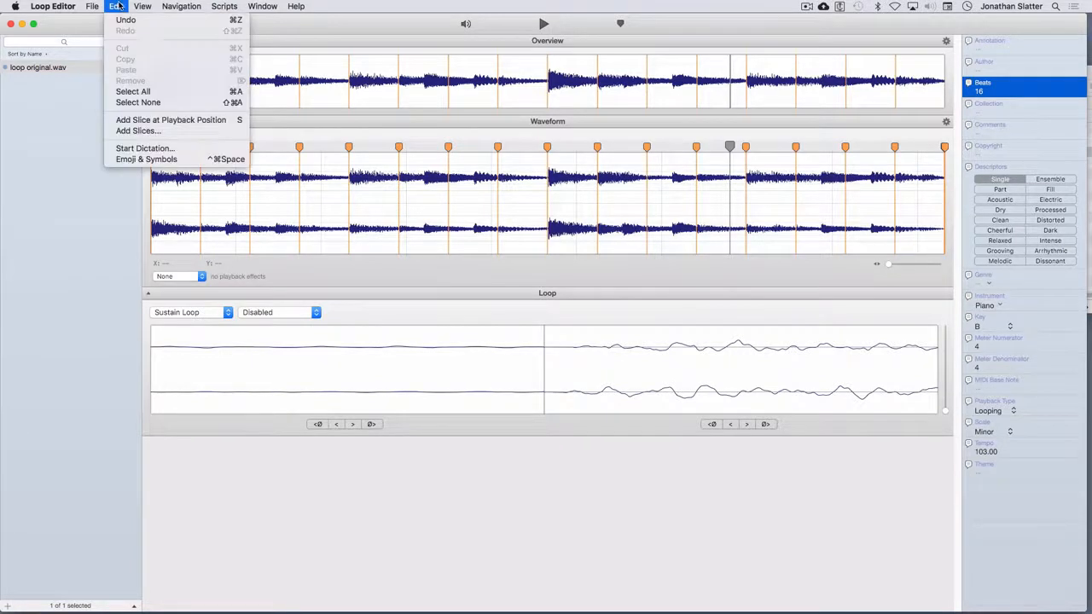
click(147, 132)
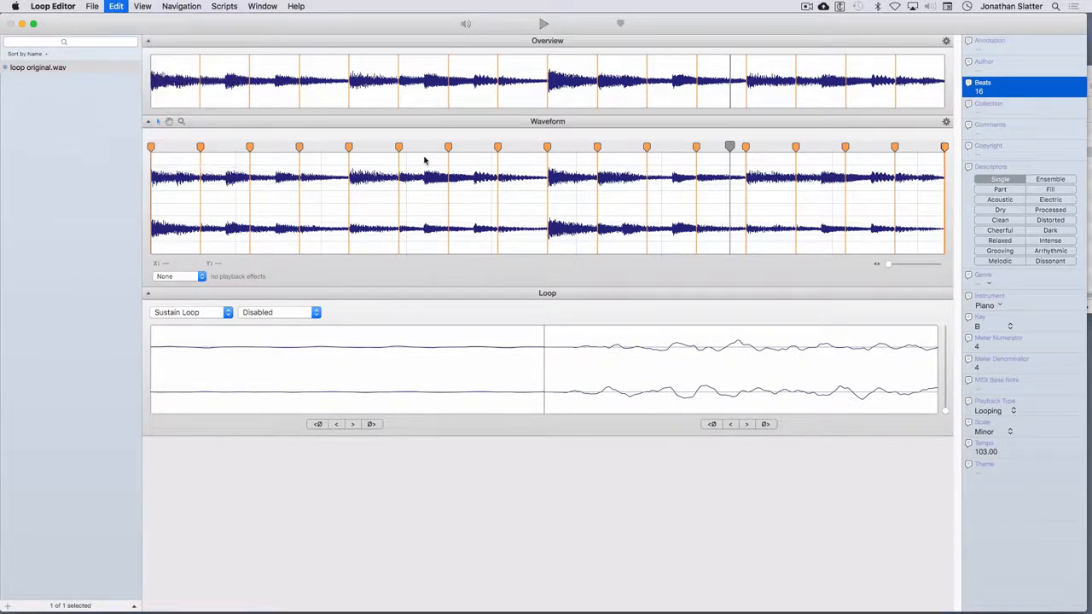
click(413, 53)
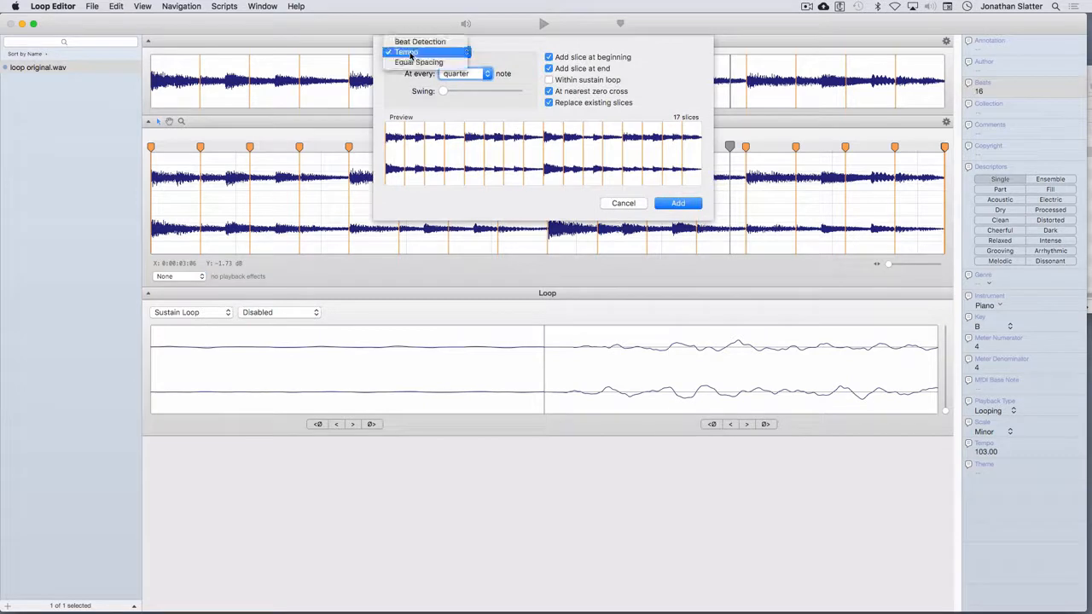
click(405, 41)
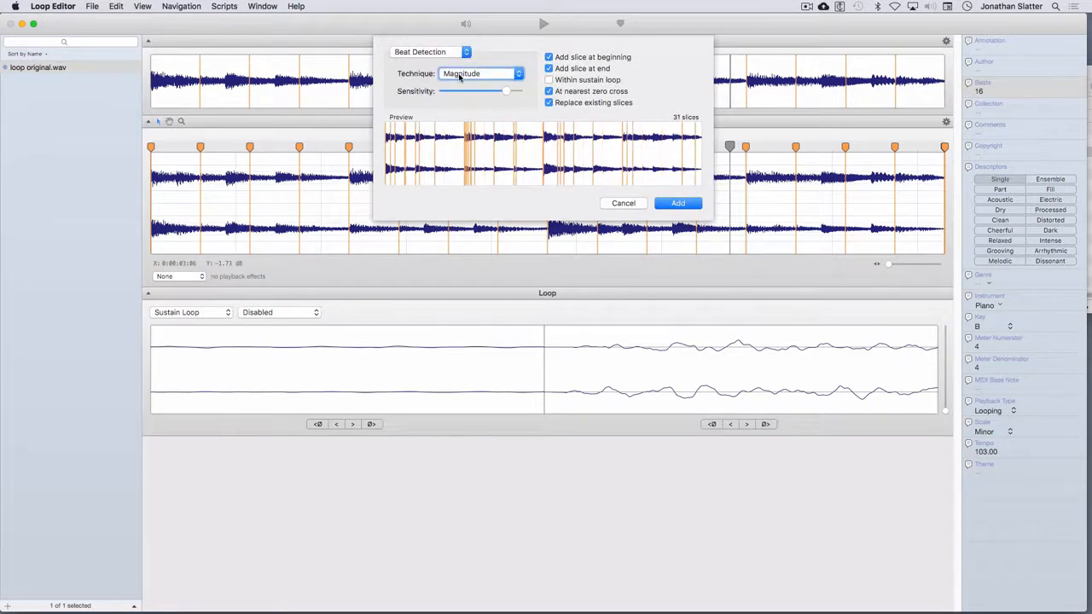
Step: Adjust the Magnitude detection sensitivity to a high level and add the detected slices, replacing the existing ones
mouse_move(522, 92)
mouse_down()
mouse_move(493, 95)
mouse_move(504, 97)
mouse_up()
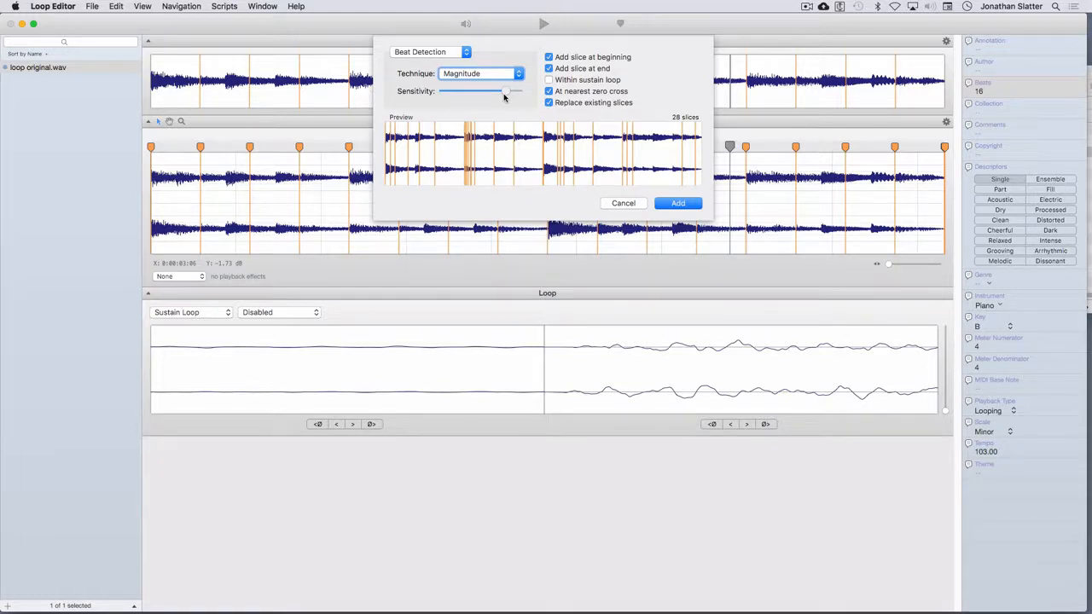
drag(504, 97, 504, 97)
drag(503, 94, 507, 98)
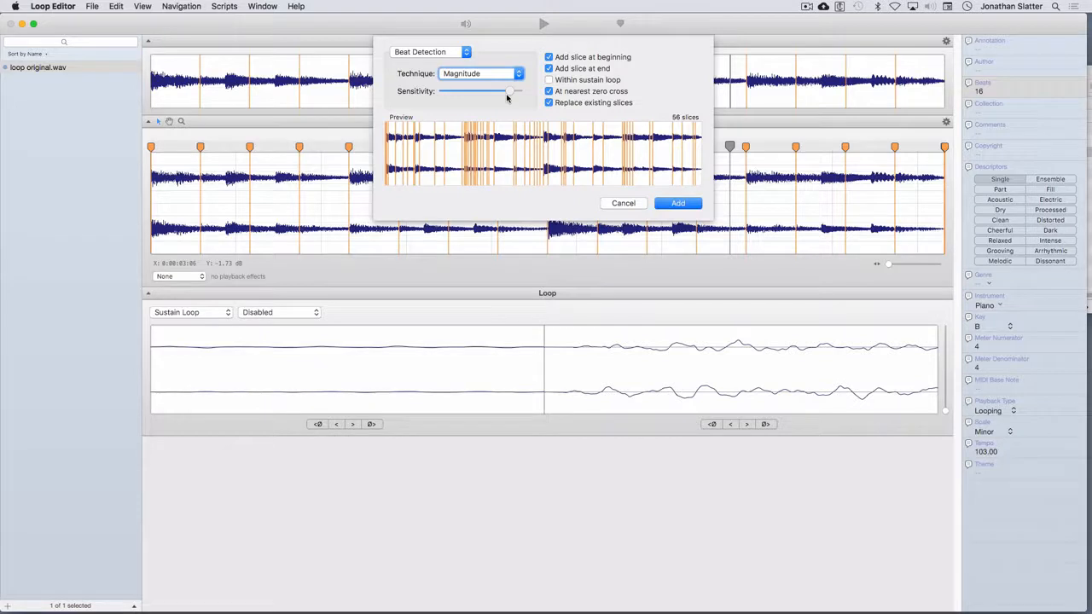
drag(507, 98, 505, 100)
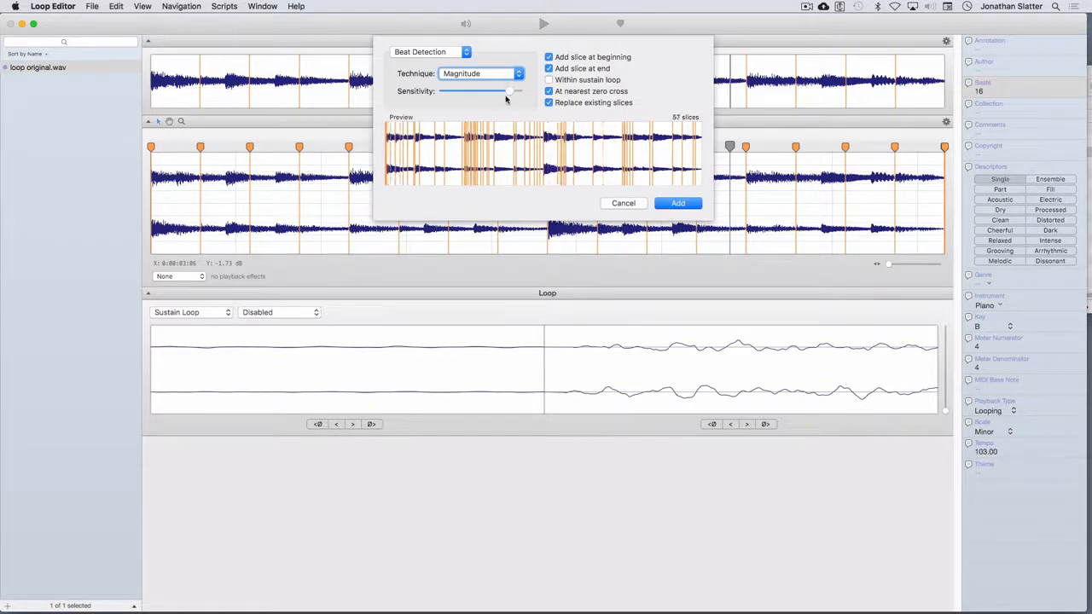
click(678, 204)
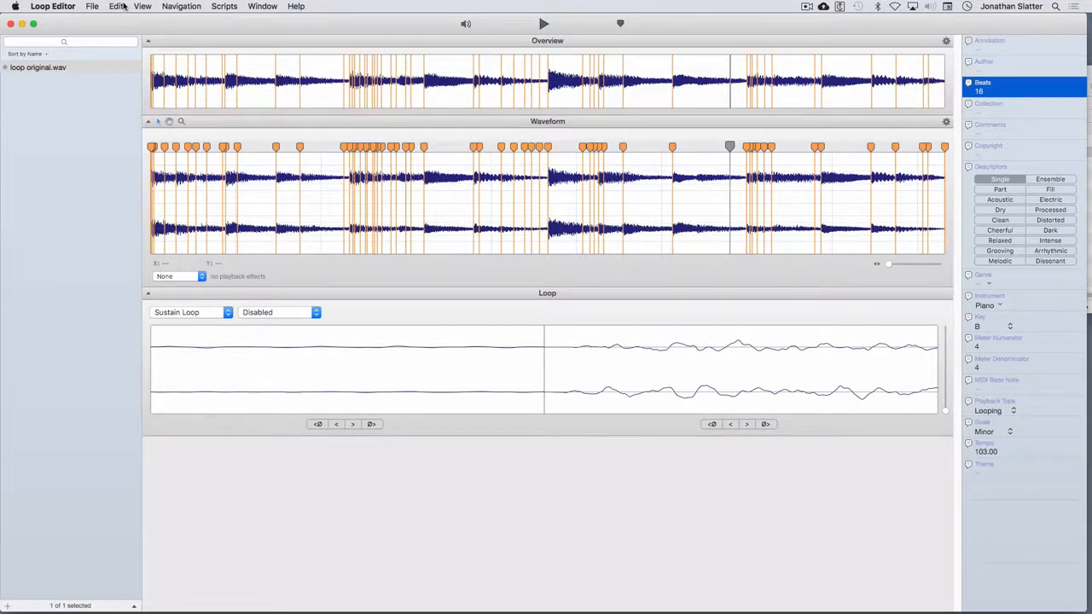
Step: Export the loop with its beat-detected slices to the ouputted files folder
click(93, 5)
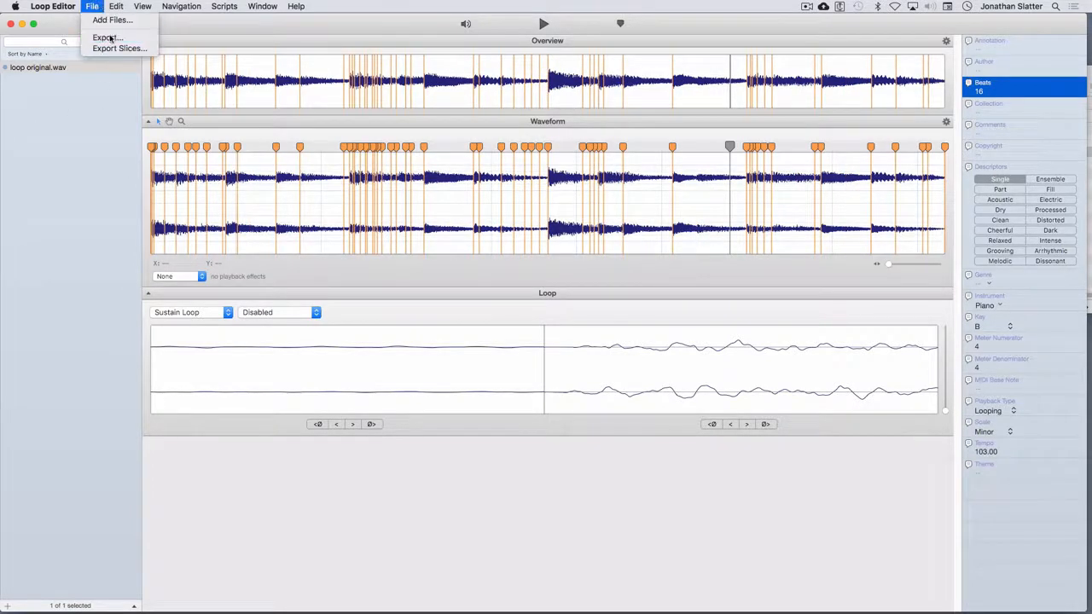
click(105, 37)
click(605, 234)
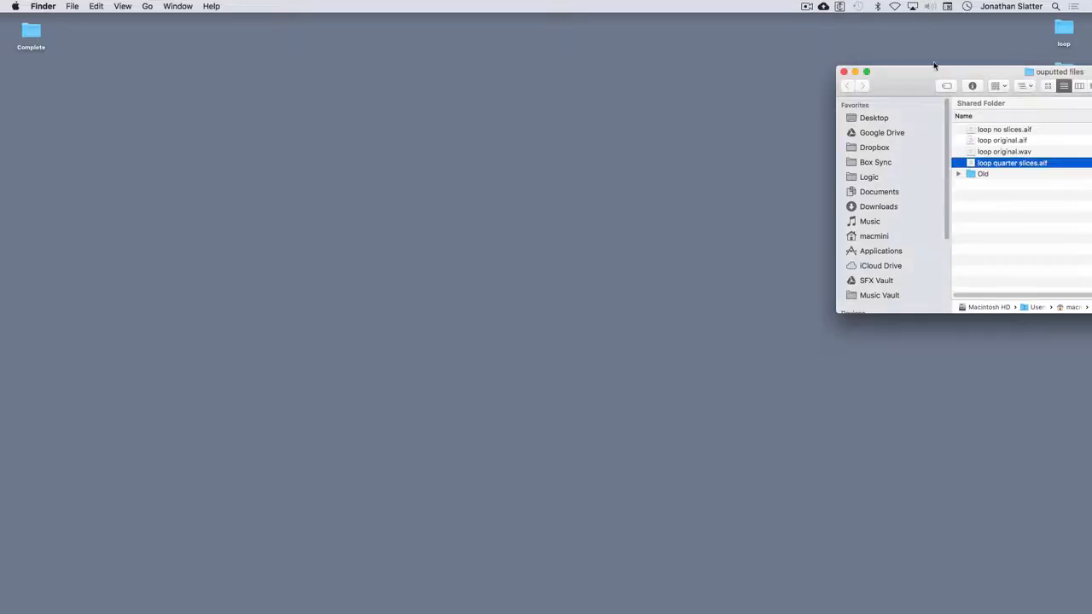
Step: Switch to Finder and rename the newly exported loop original.aif as loop mag auto.aif
drag(934, 66, 823, 68)
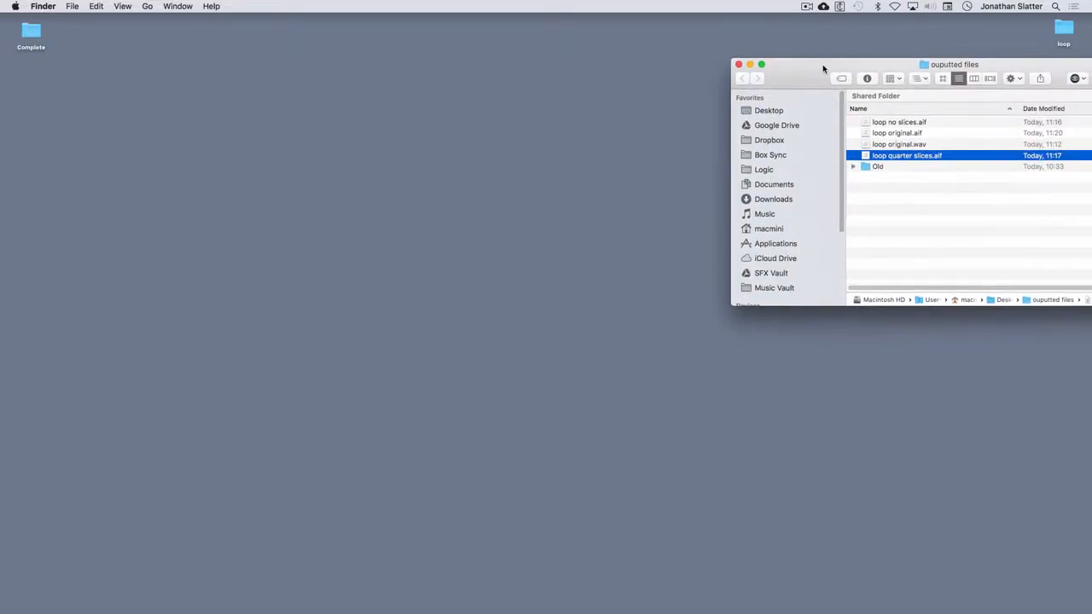
click(885, 135)
key(Return)
key(Right)
key(BackSpace)
key(BackSpace)
key(BackSpace)
key(BackSpace)
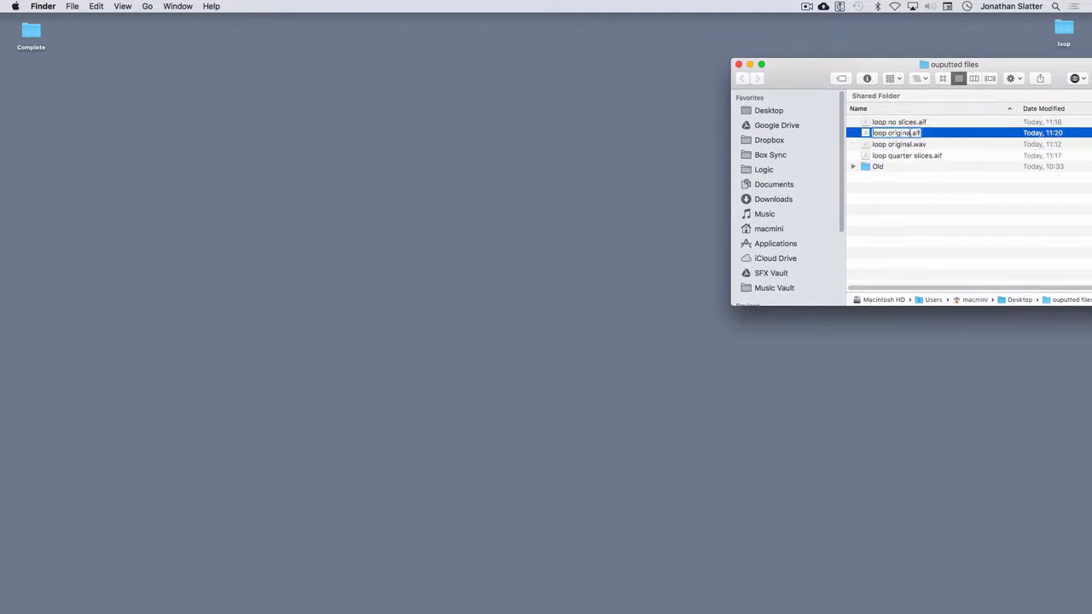
key(BackSpace)
key(BackSpace)
key(BackSpace)
key(BackSpace)
text(mag auto)
key(Return)
Step: Import loop mag auto.aif onto a new Logic Pro X track at bar 29 and play the region
click(652, 601)
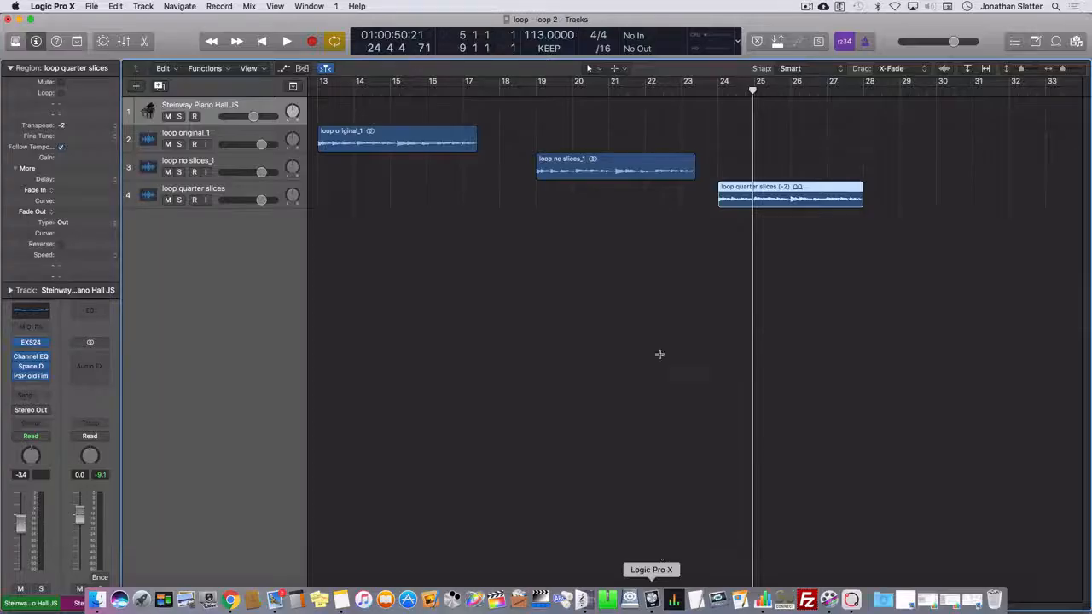
drag(850, 21, 633, 29)
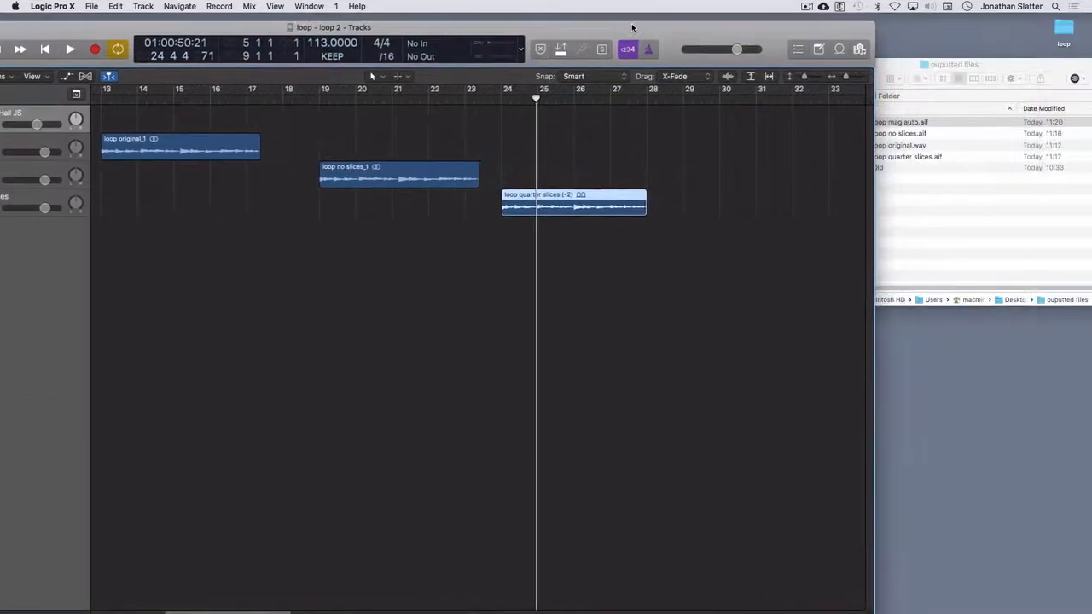
drag(896, 124, 684, 239)
drag(685, 238, 687, 241)
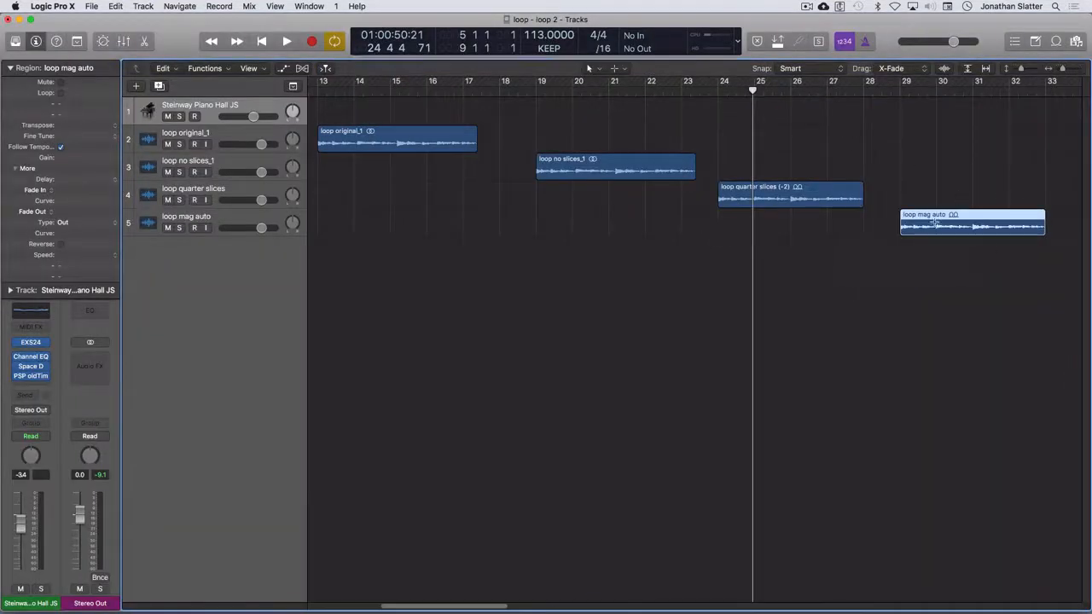
key(shift+space)
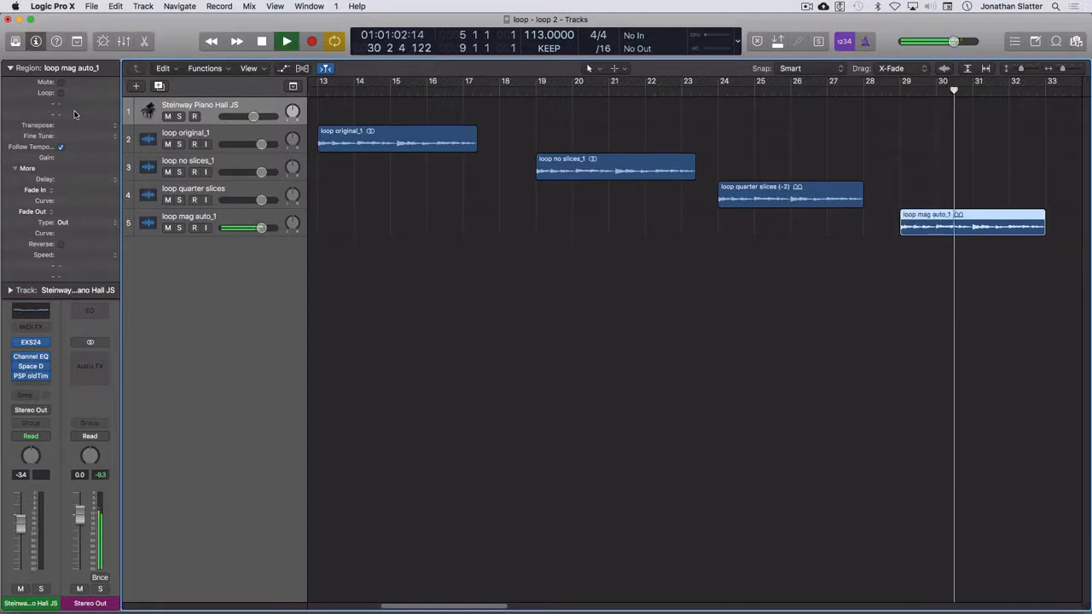
key(space)
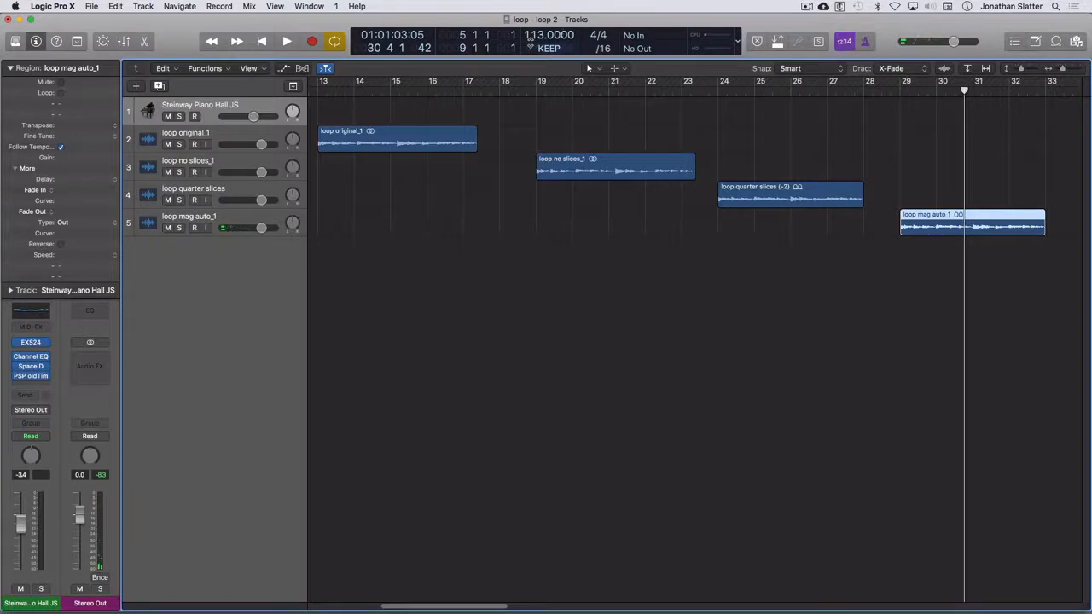
Step: Transpose the loop mag auto region by -2 and play back parts of it
drag(80, 128, 80, 133)
key(space)
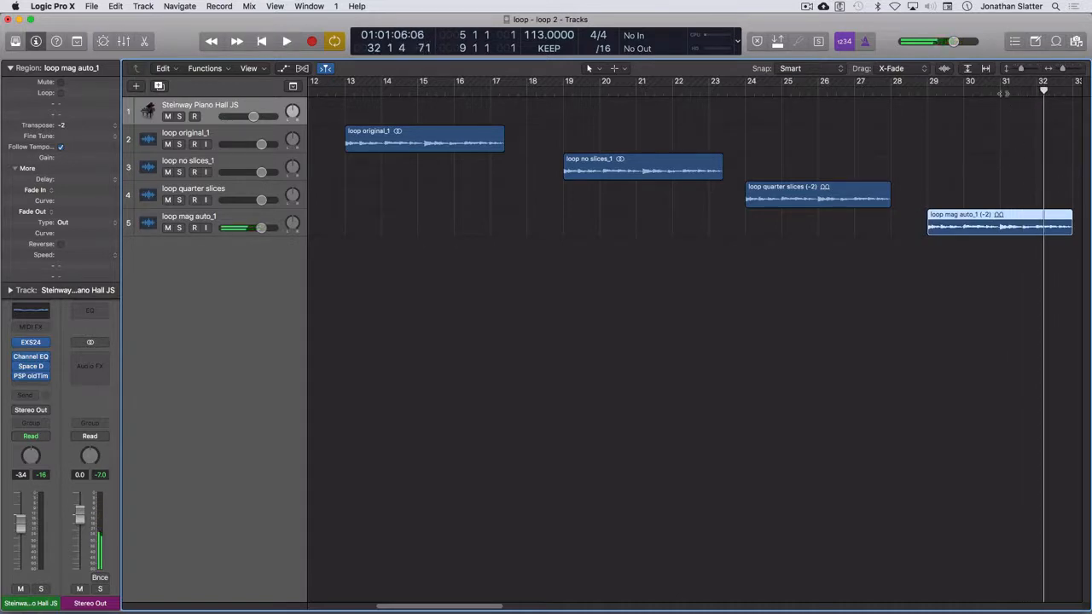
click(1000, 92)
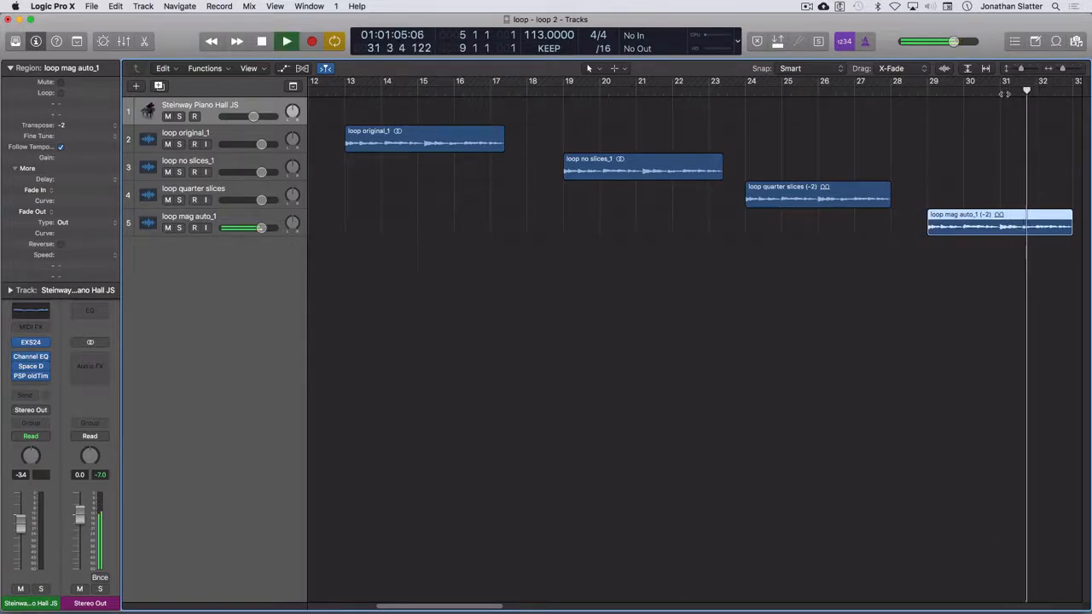
key(space)
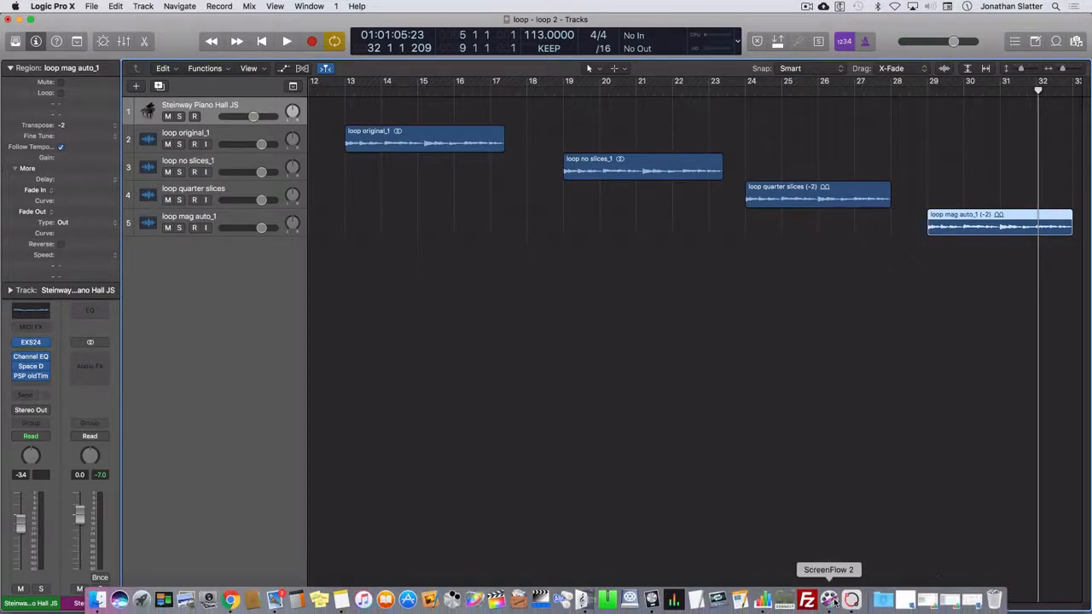
Step: Switch to Loop Editor and replace the slices with tempo-based slices at every quarter note
click(853, 600)
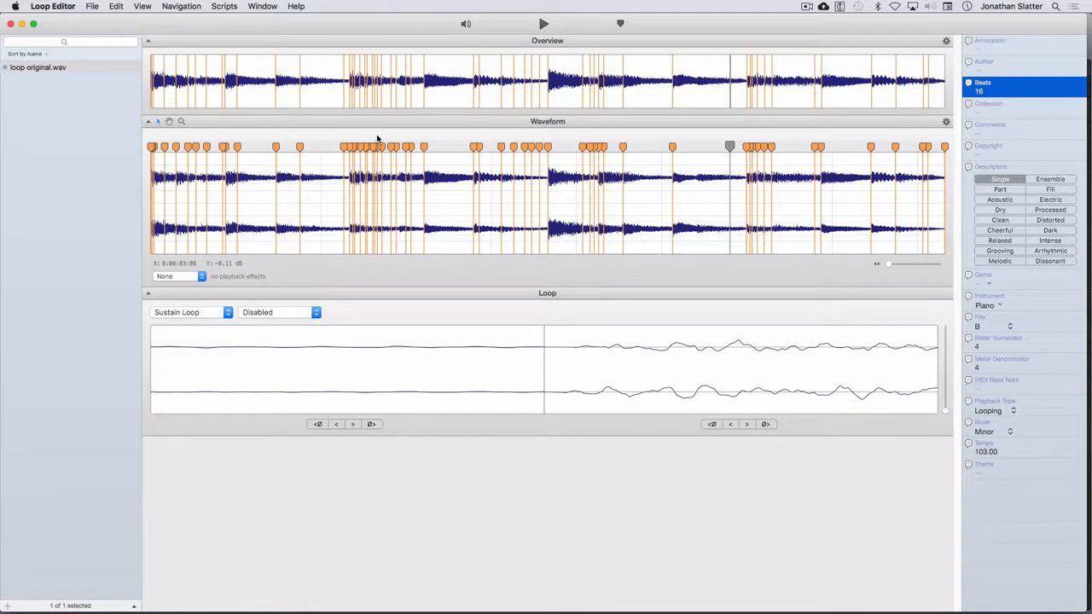
click(115, 6)
click(124, 128)
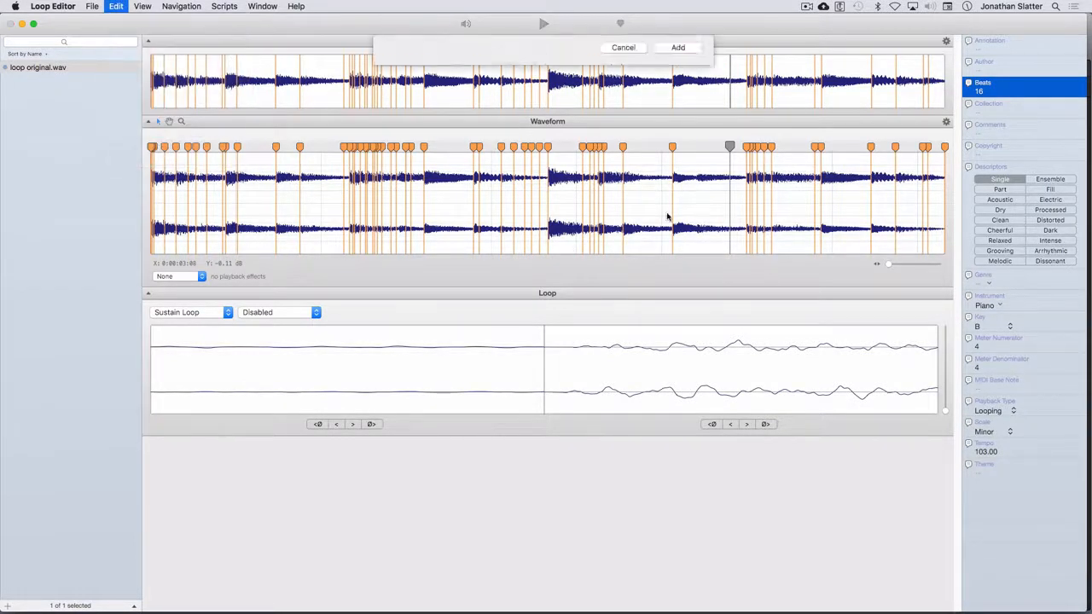
click(431, 52)
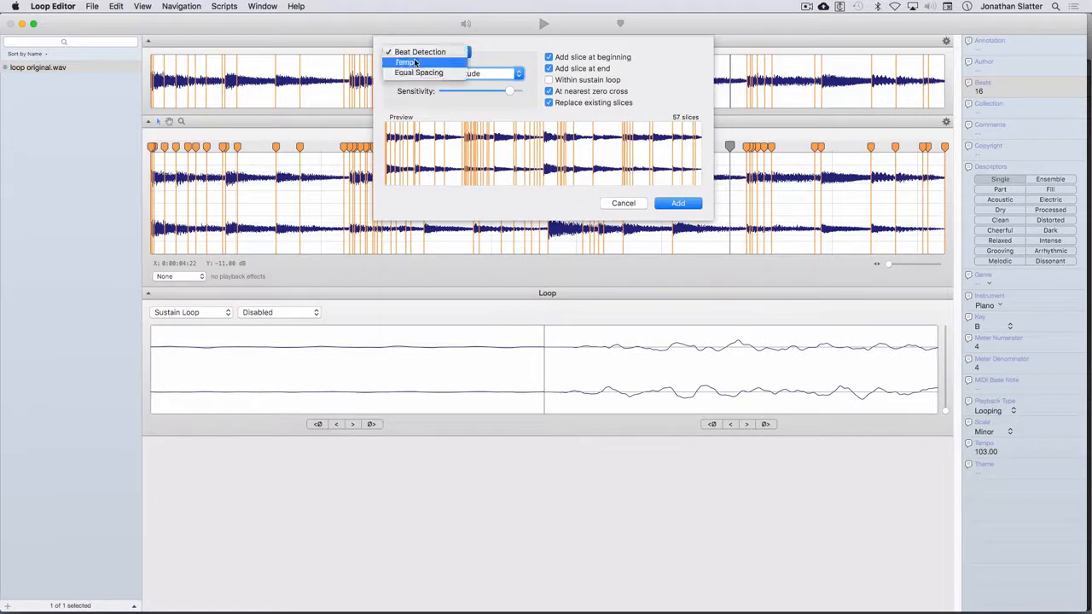
click(414, 62)
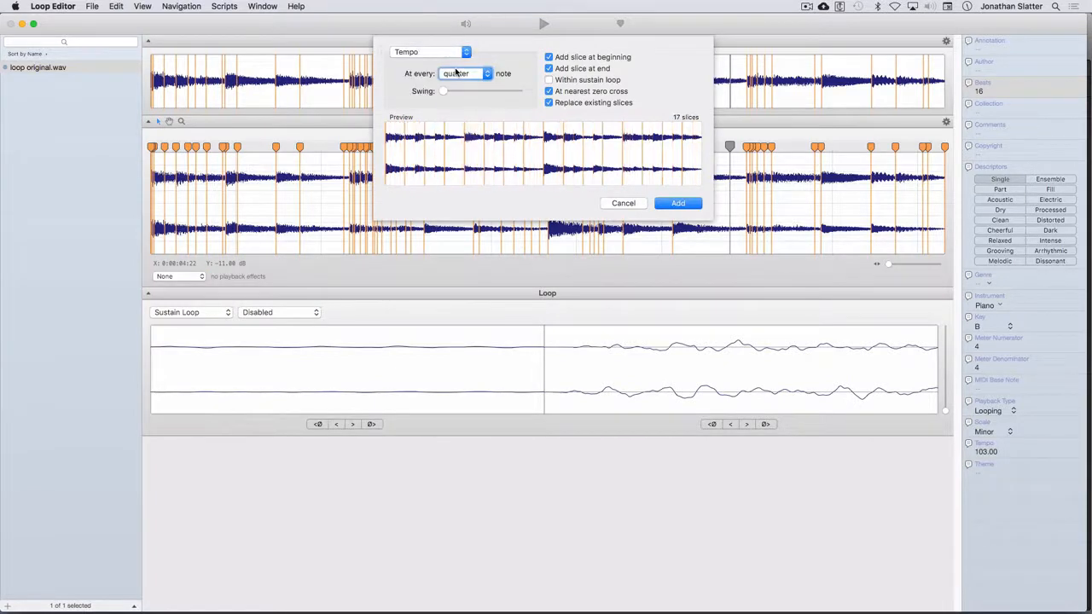
click(677, 203)
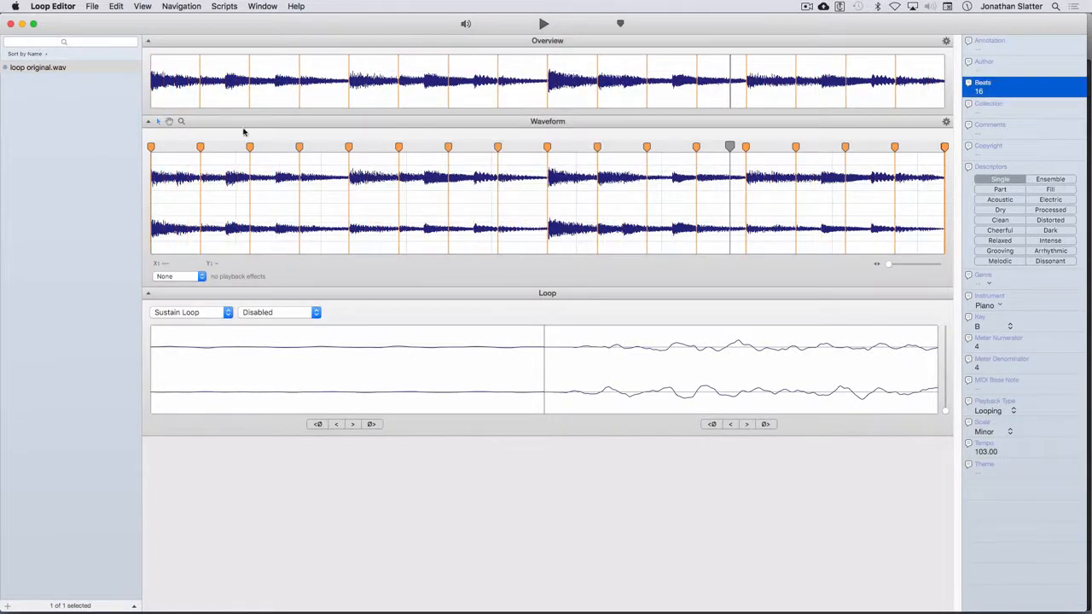
Step: Add a slice halfway between the first two markers and move the beat 3 marker back onto the preceding note attack
click(159, 152)
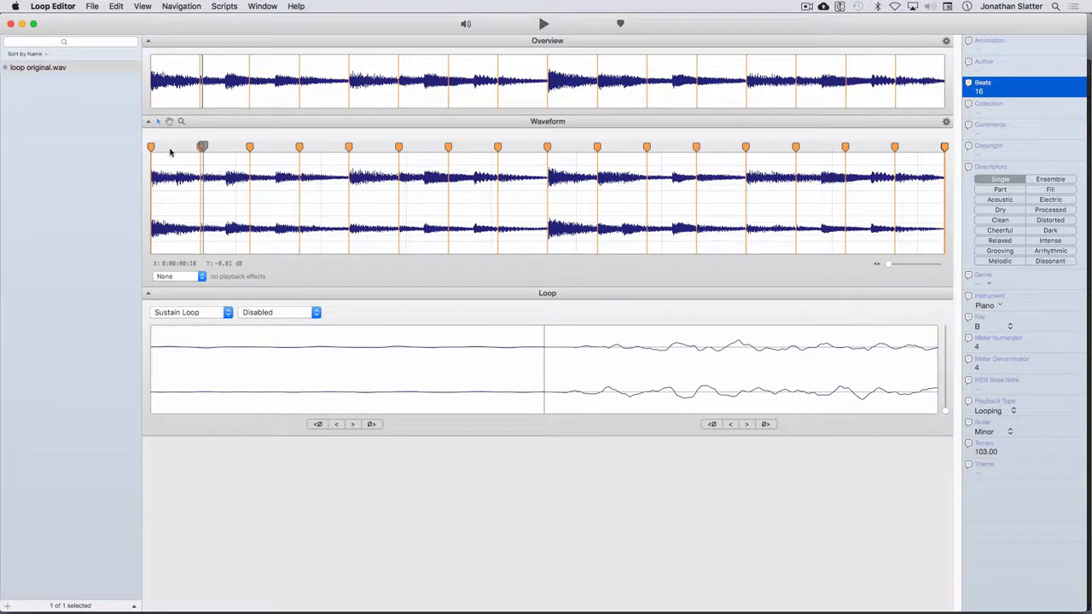
click(163, 150)
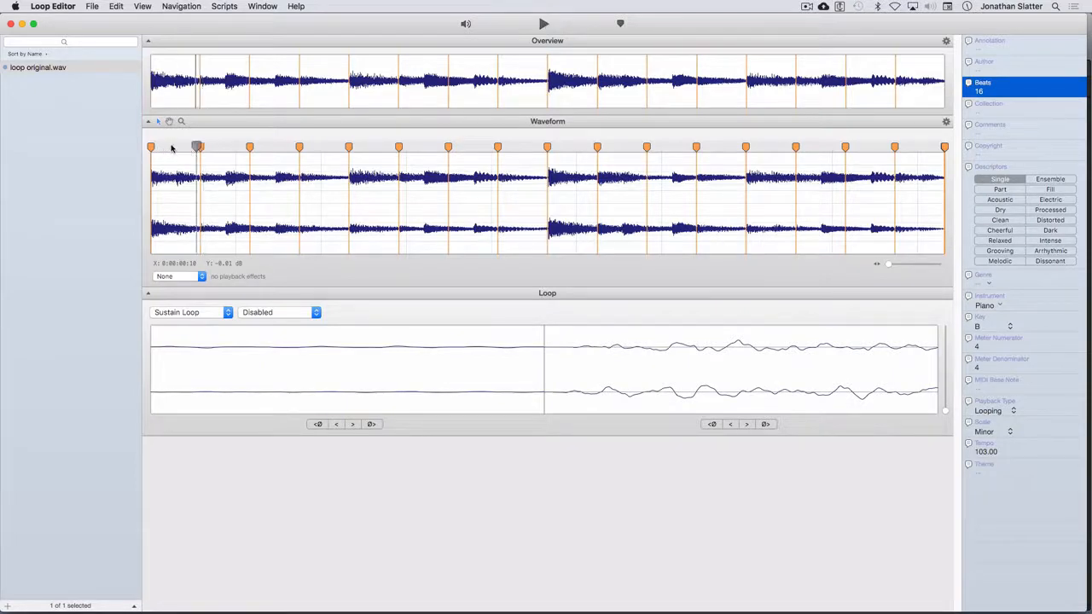
click(174, 149)
drag(174, 149, 191, 148)
key(super+s)
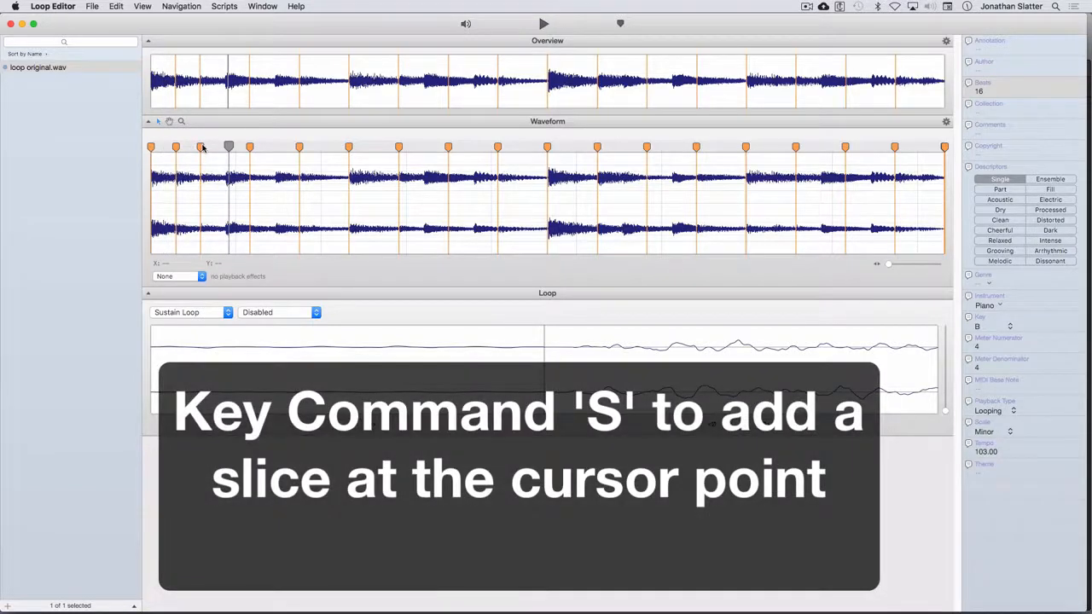
click(202, 147)
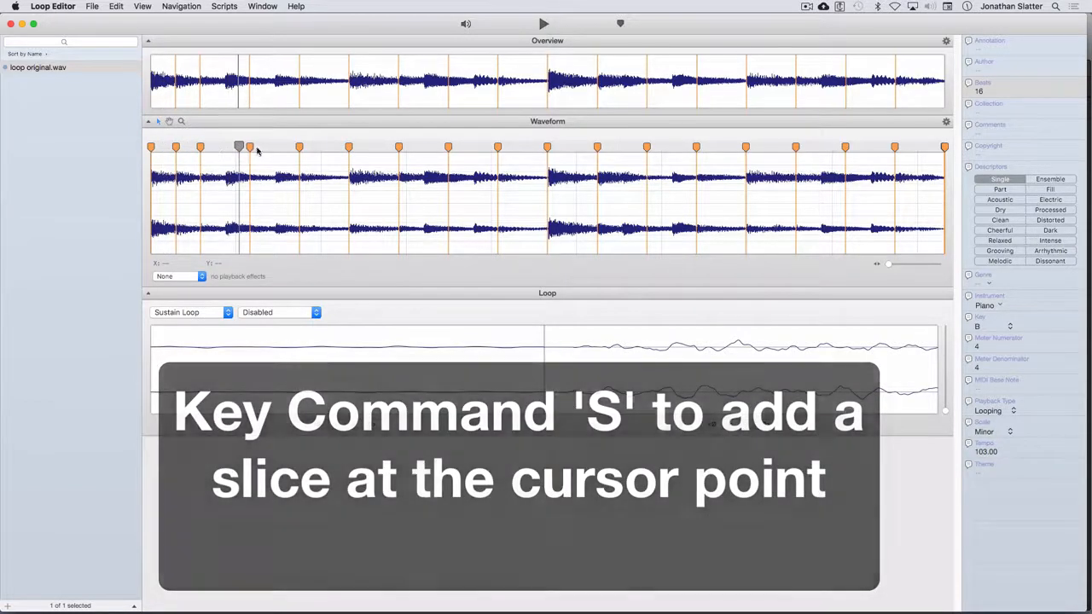
drag(249, 149, 227, 153)
Step: Add a slice on the note attack just before the beat 4 marker and play the loop from there
click(276, 147)
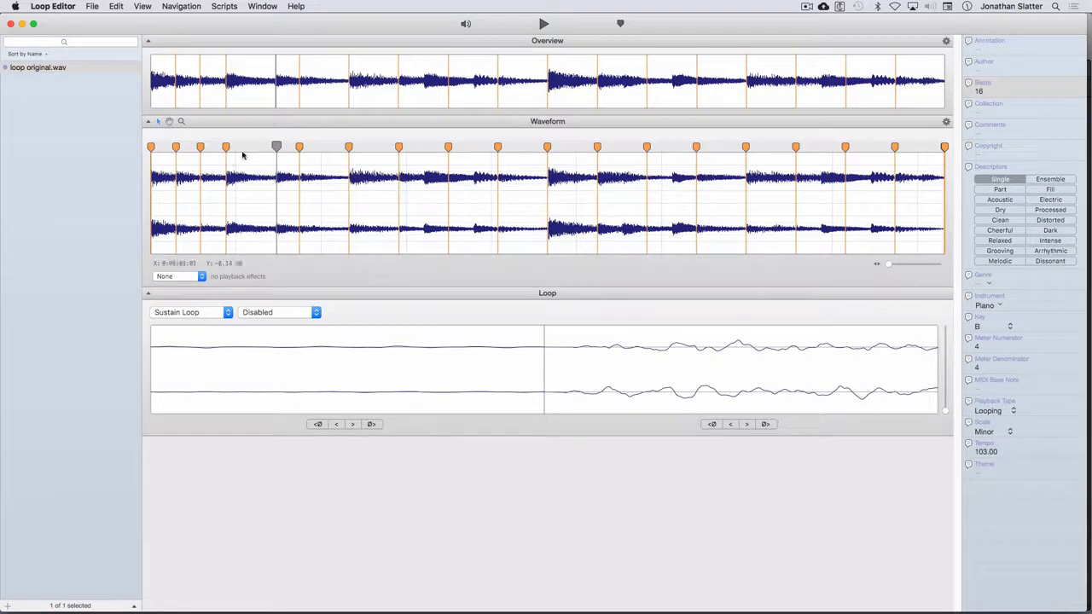
click(243, 149)
click(273, 149)
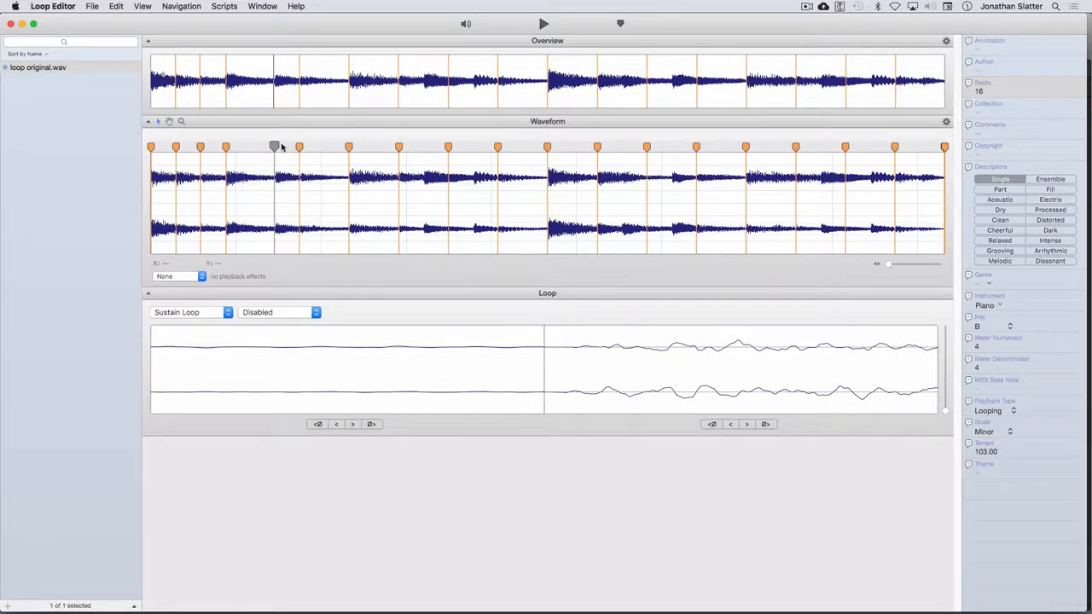
key(m)
key(space)
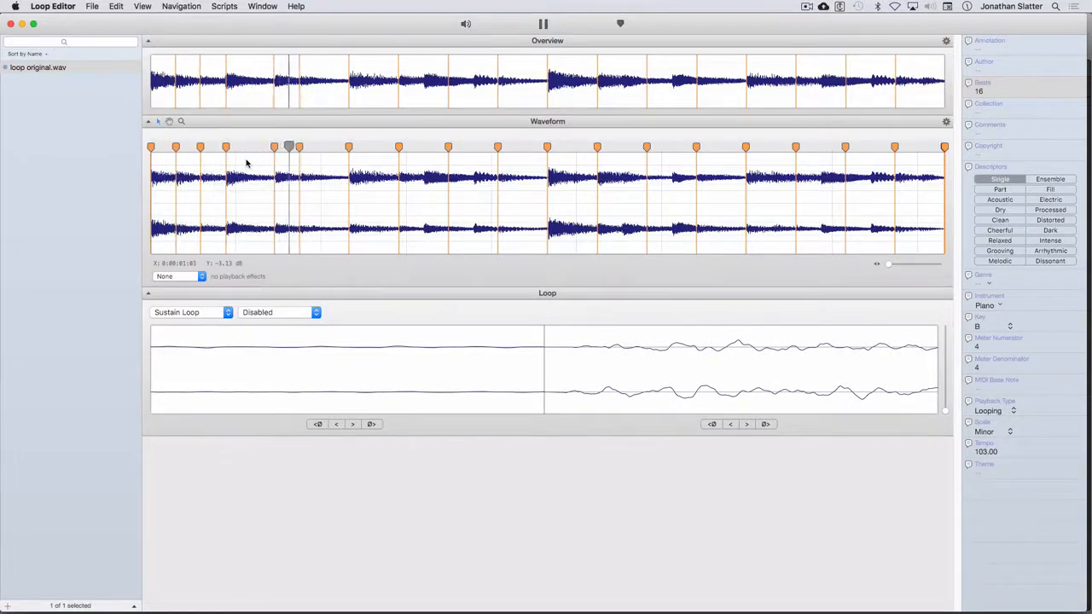
key(space)
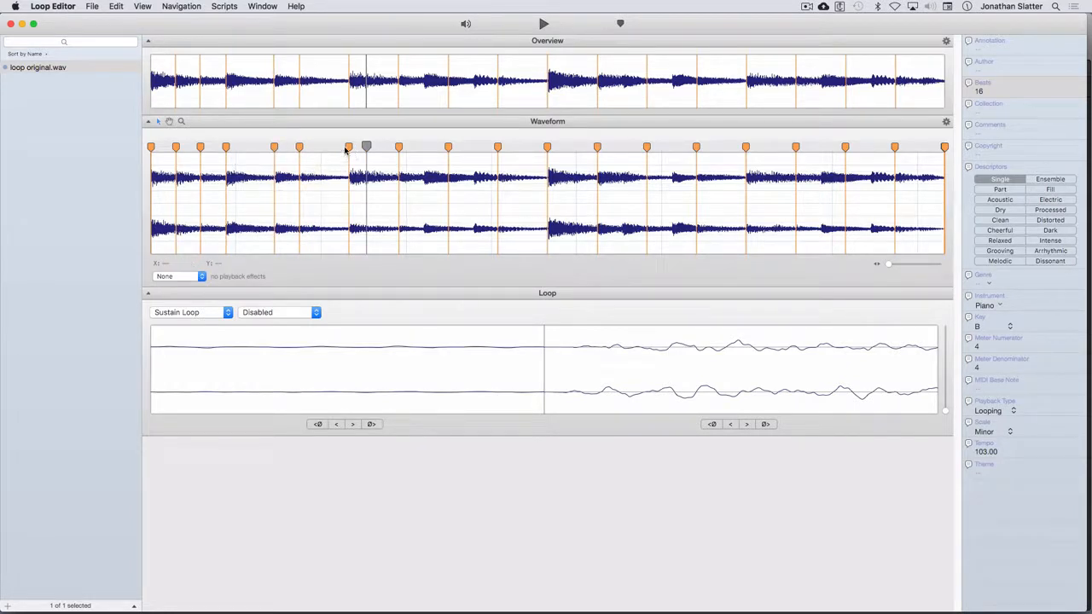
Step: Play the loop from before the beat 5 marker, add a slice halfway between the beat 5 and beat 6 markers, and replay it
click(318, 145)
key(space)
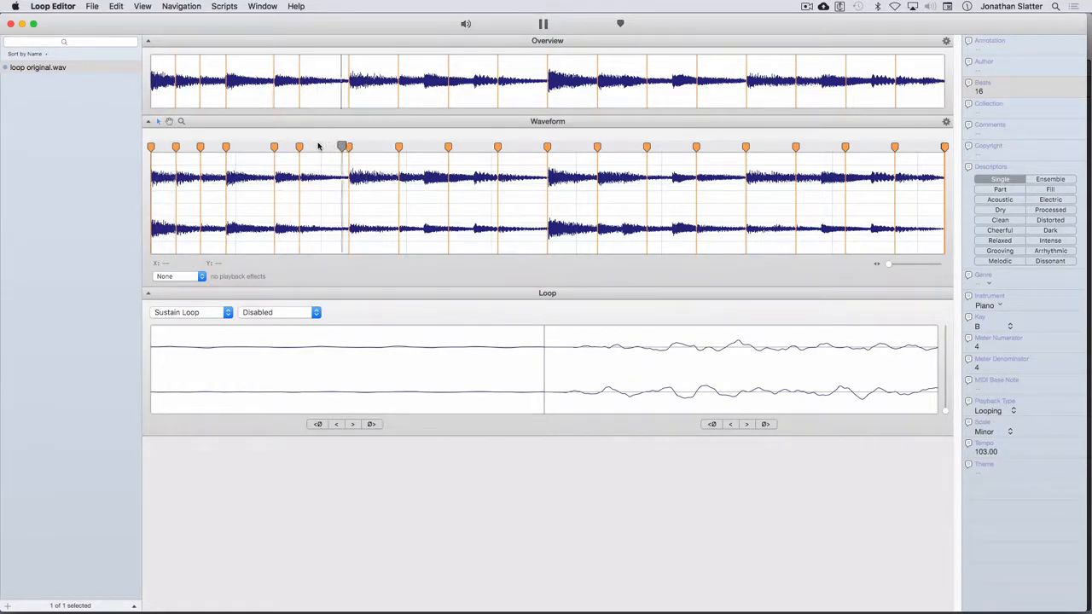
key(space)
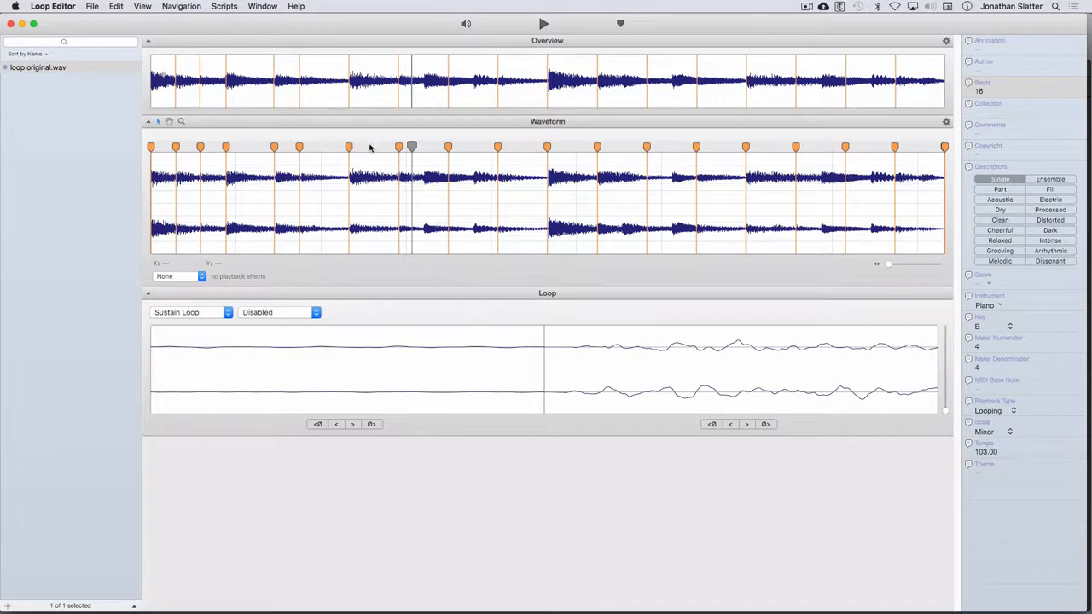
click(373, 146)
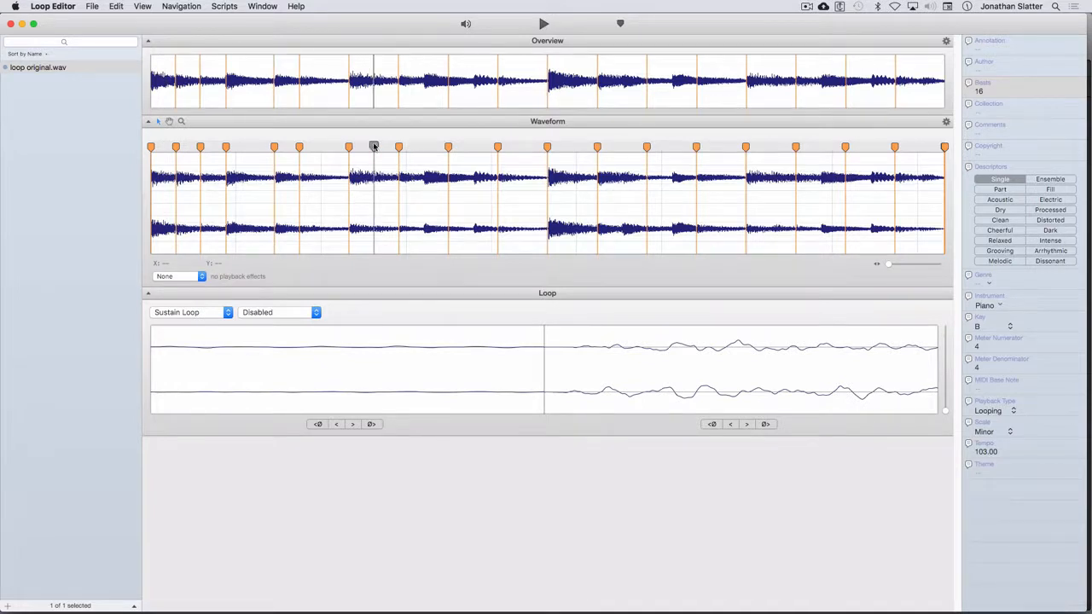
click(328, 147)
key(space)
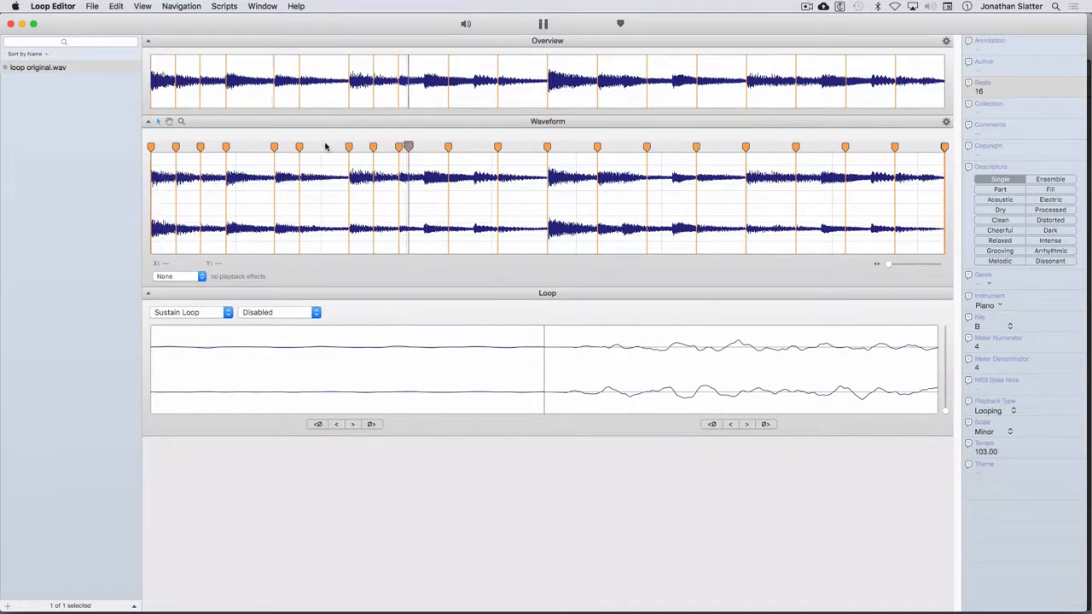
key(space)
key(space)
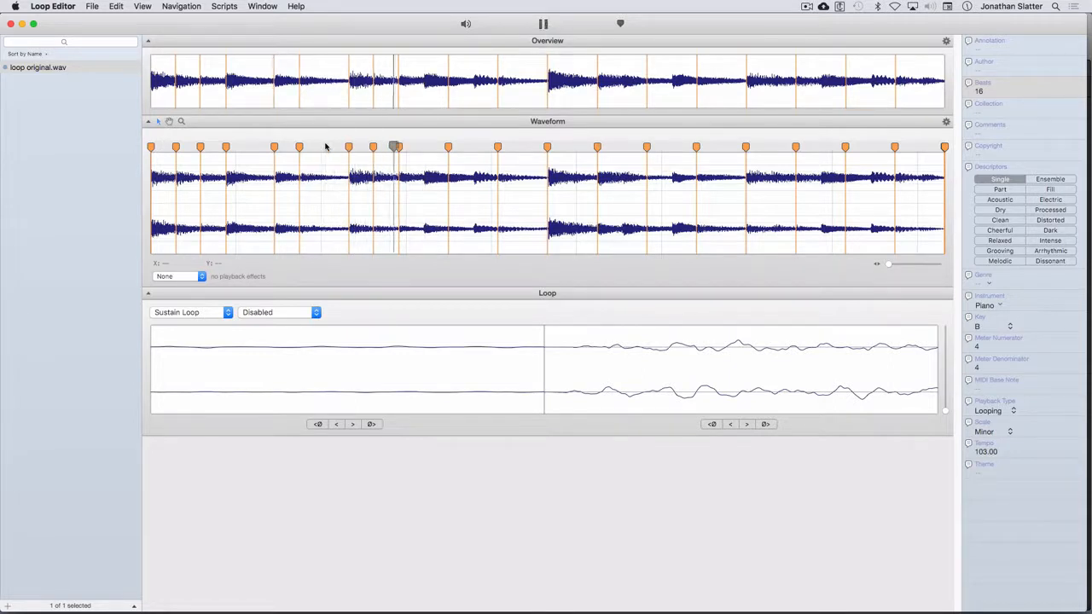
Step: Add a slice on the note attack halfway between the beat 6 and beat 7 markers and play the passage
click(453, 147)
click(424, 147)
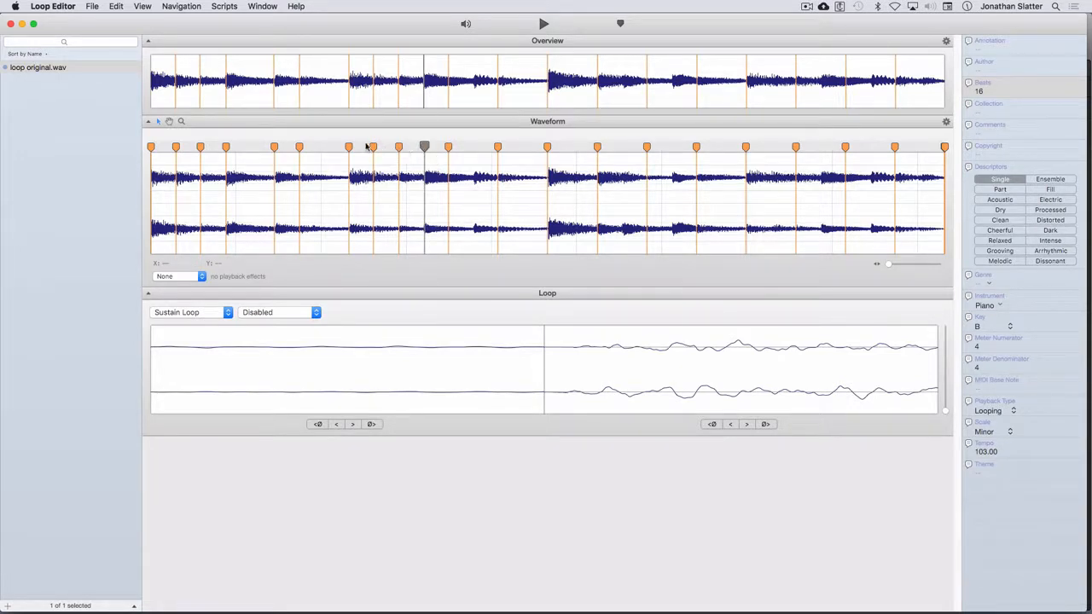
key(space)
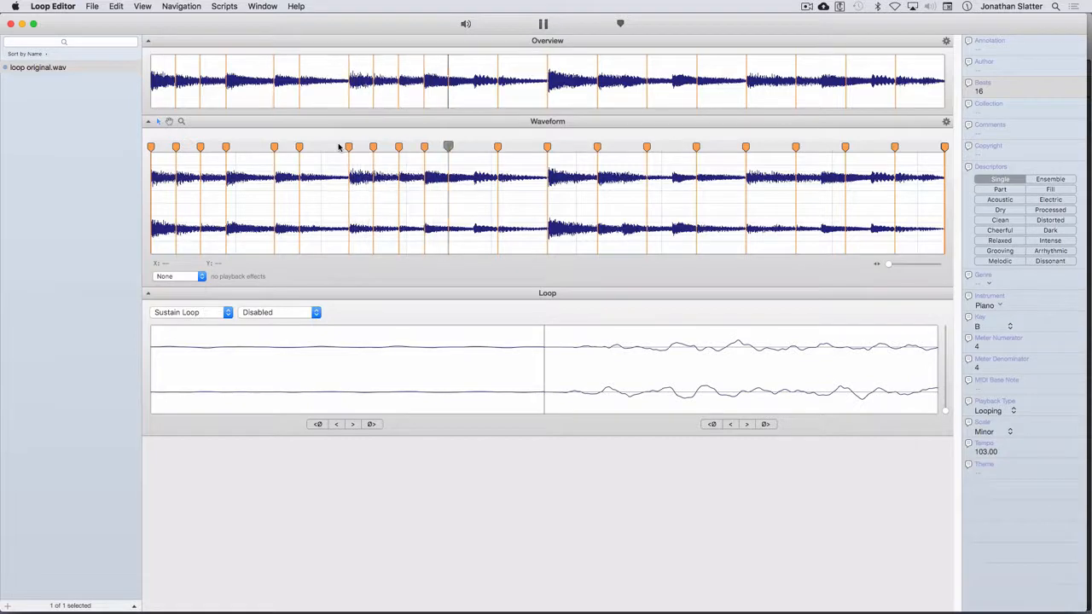
click(339, 147)
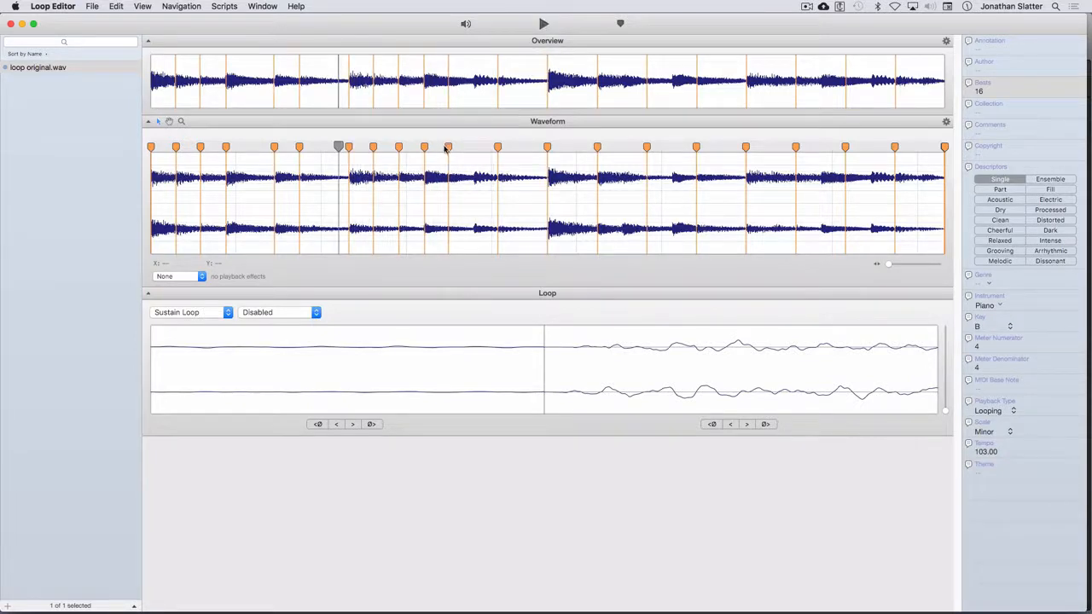
Step: Move the beat 7 marker forward onto the next note attack and play the passage
drag(448, 148, 472, 147)
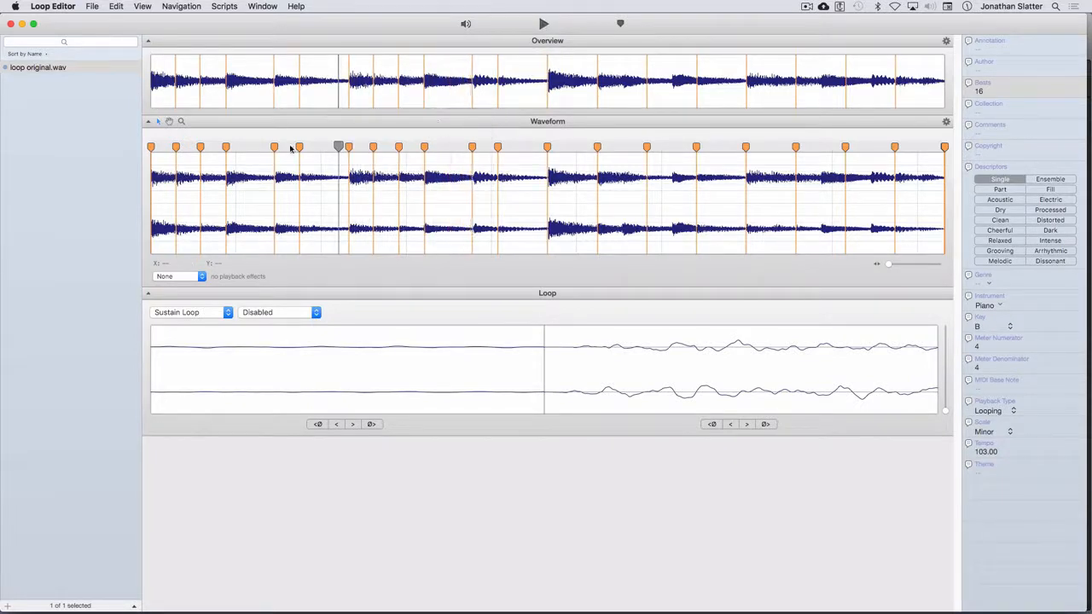
key(space)
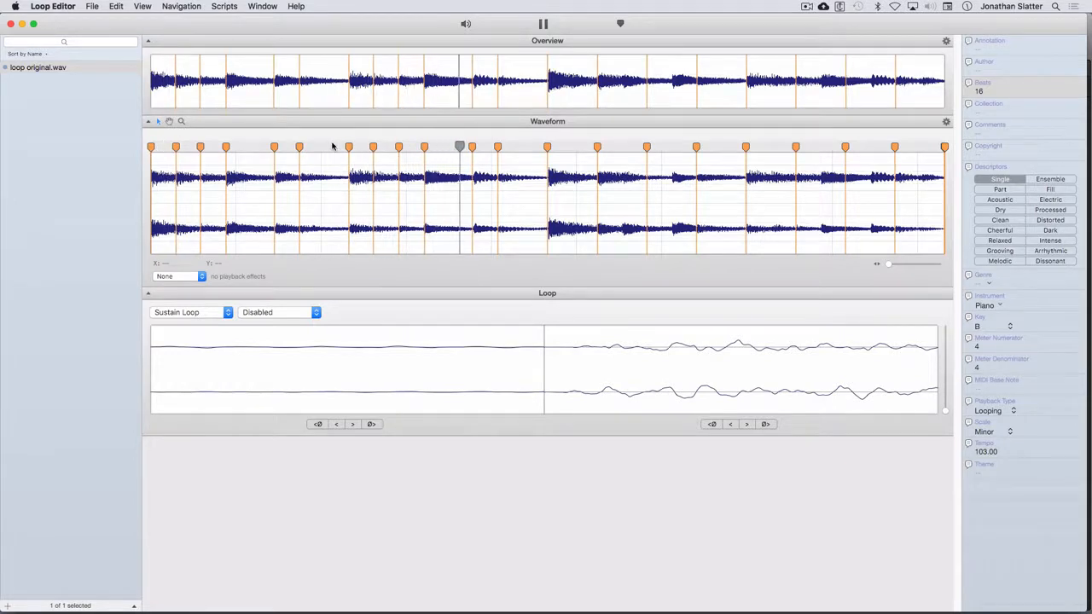
key(space)
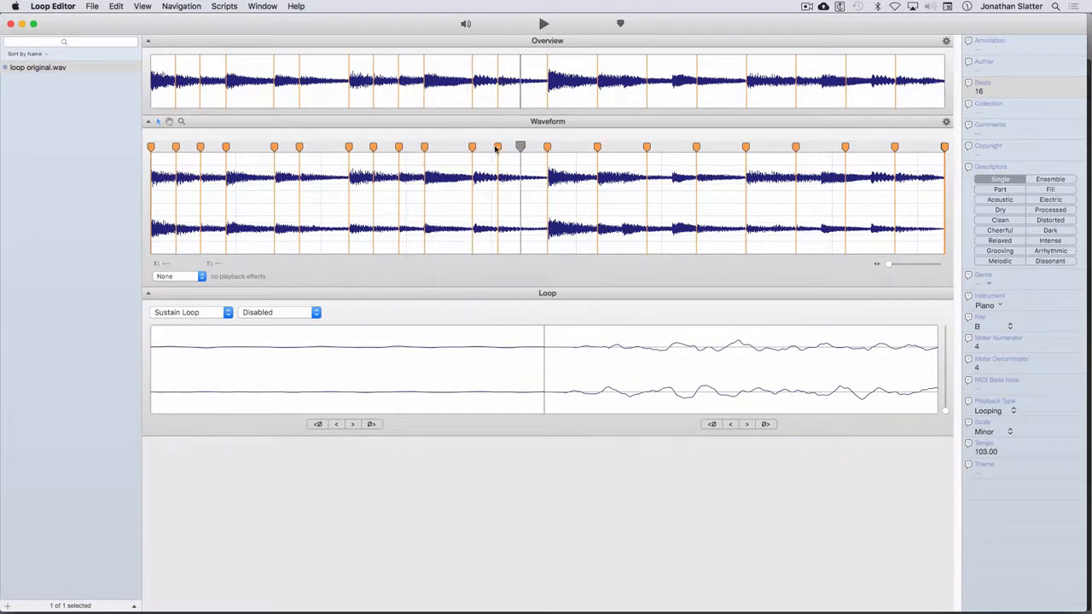
Step: Add a slice between the beat 9 and beat 10 markers and align the remaining slices with the note attacks in the second half
drag(521, 148, 654, 154)
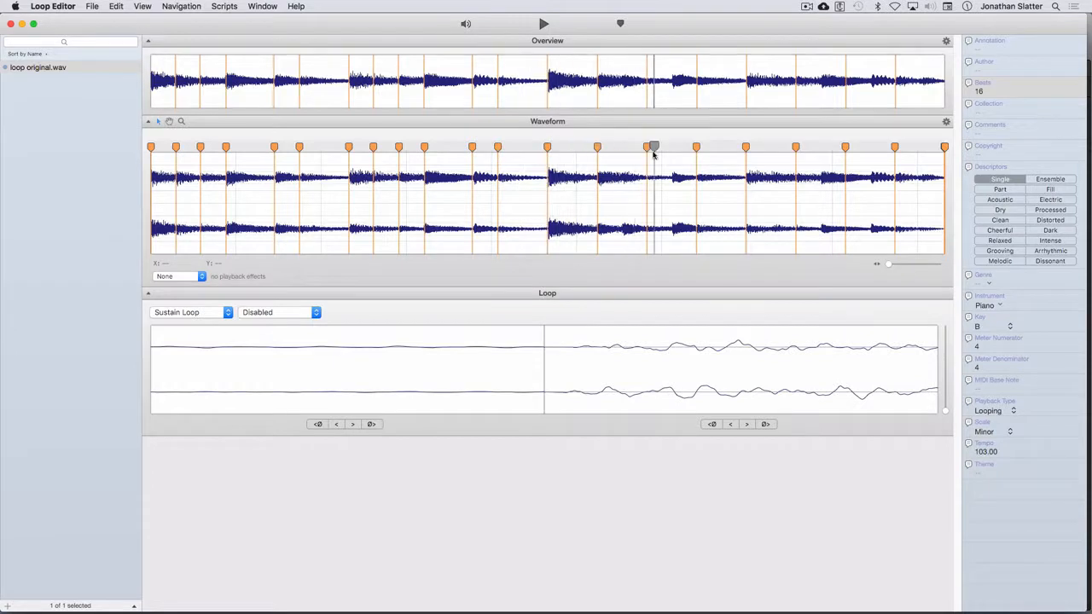
click(575, 147)
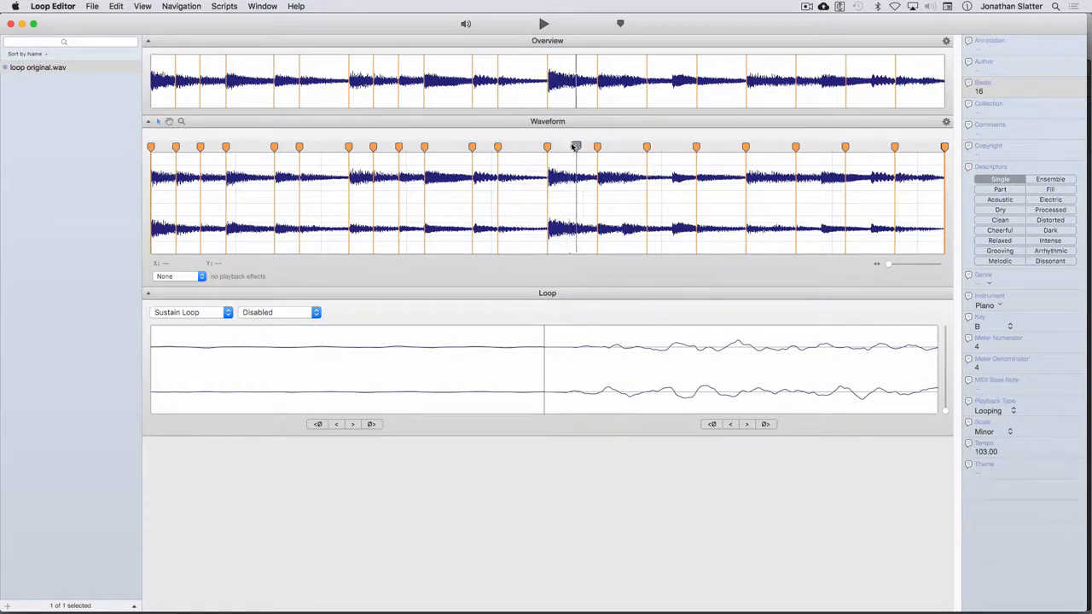
click(499, 146)
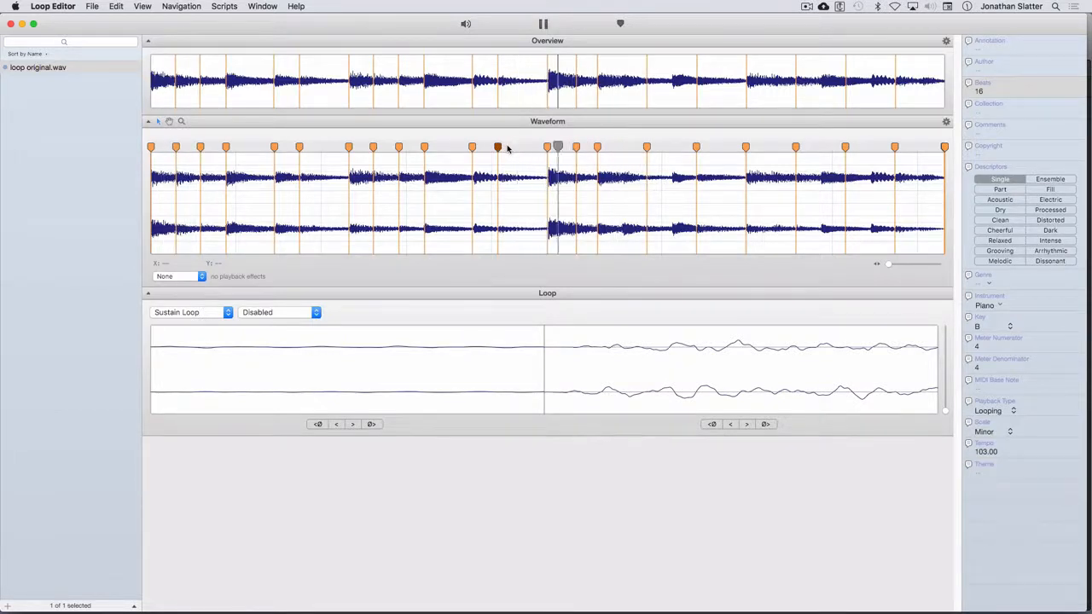
key(space)
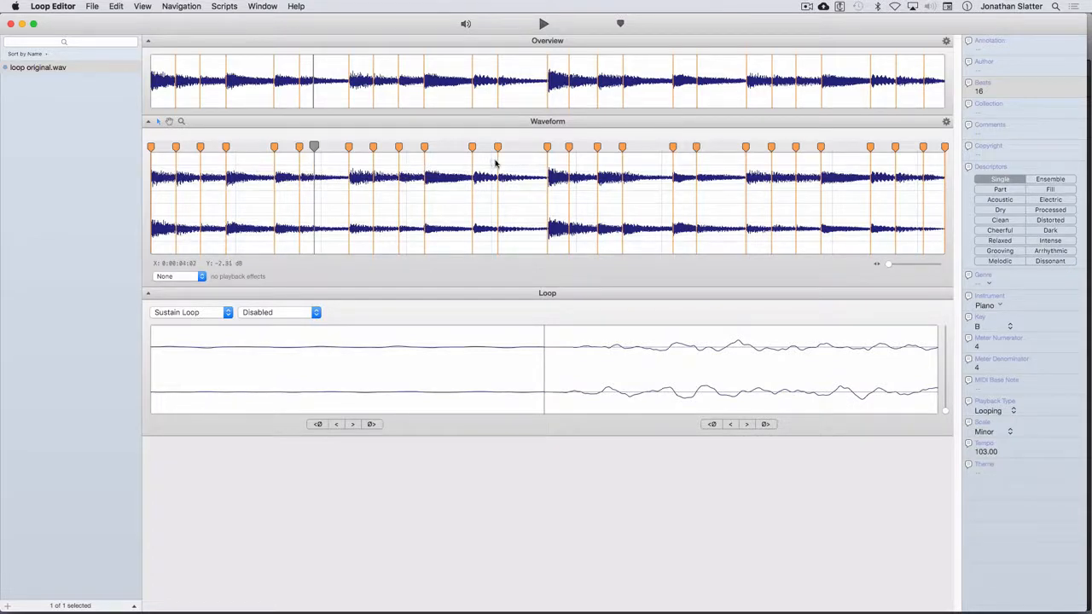
Step: Play the manually sliced loop from just after the note attack between beats 6 and 7 to check the slices
click(435, 147)
key(space)
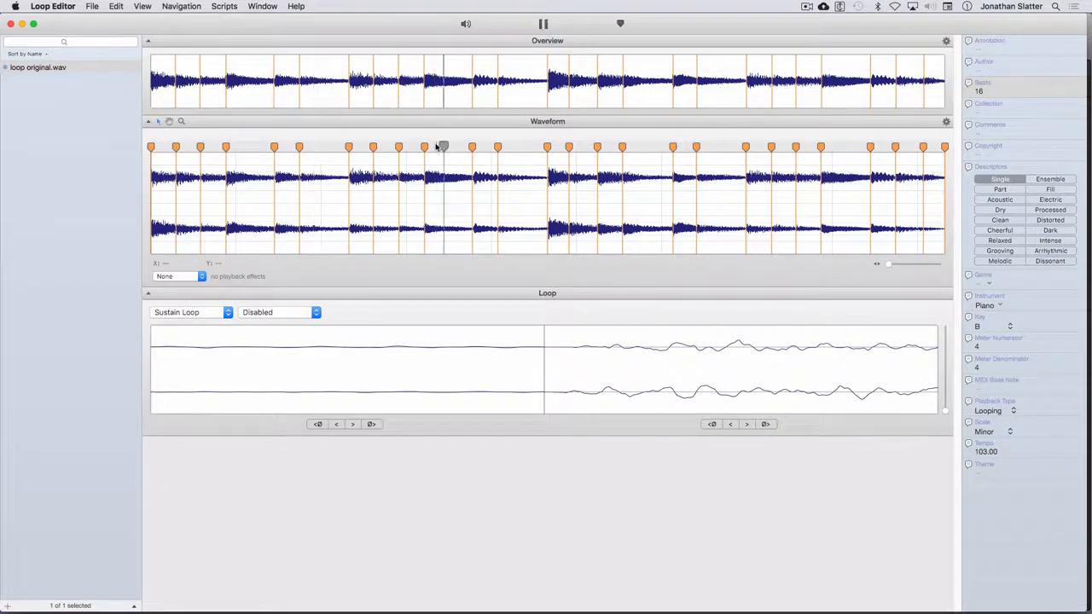
key(space)
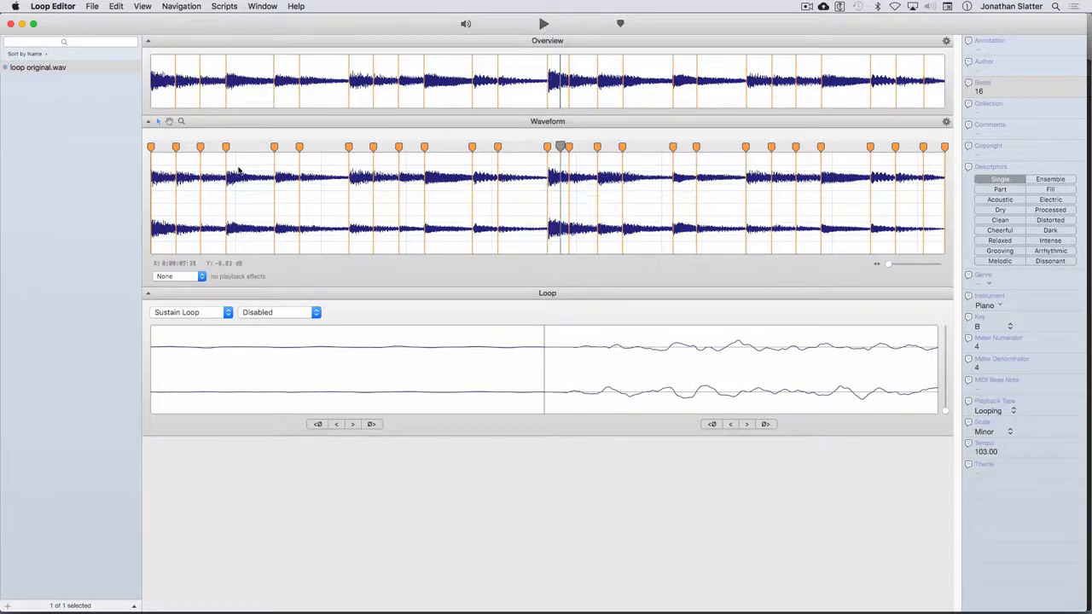
Step: Export the manually sliced loop to the ouputted files folder
click(92, 7)
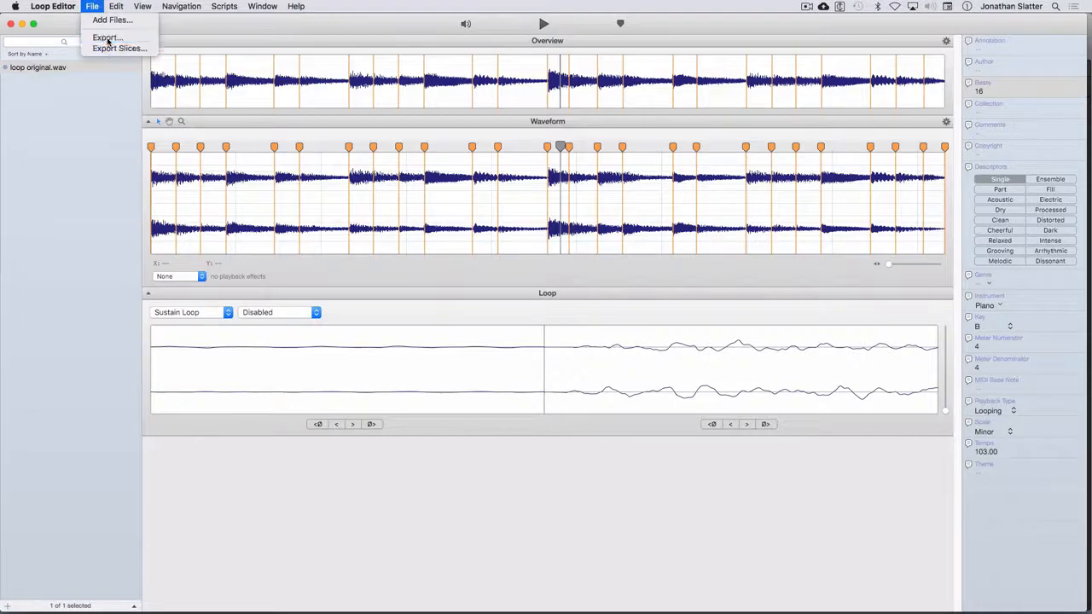
click(106, 38)
key(Return)
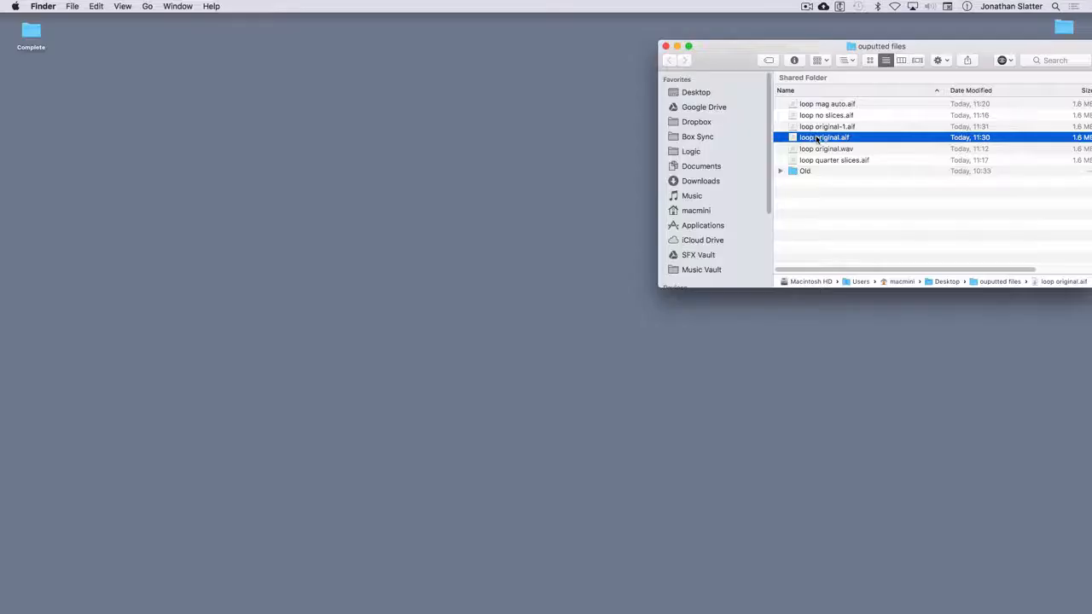
Step: Rename the exported loop original.aif file as loop manual.aif in Finder
key(Return)
key(BackSpace)
key(BackSpace)
key(BackSpace)
key(BackSpace)
key(BackSpace)
key(BackSpace)
key(BackSpace)
text(manual)
key(Return)
Step: Switch to Logic Pro X and place loop manual.aif on a new track below loop mag auto, starting at bar 36
click(653, 597)
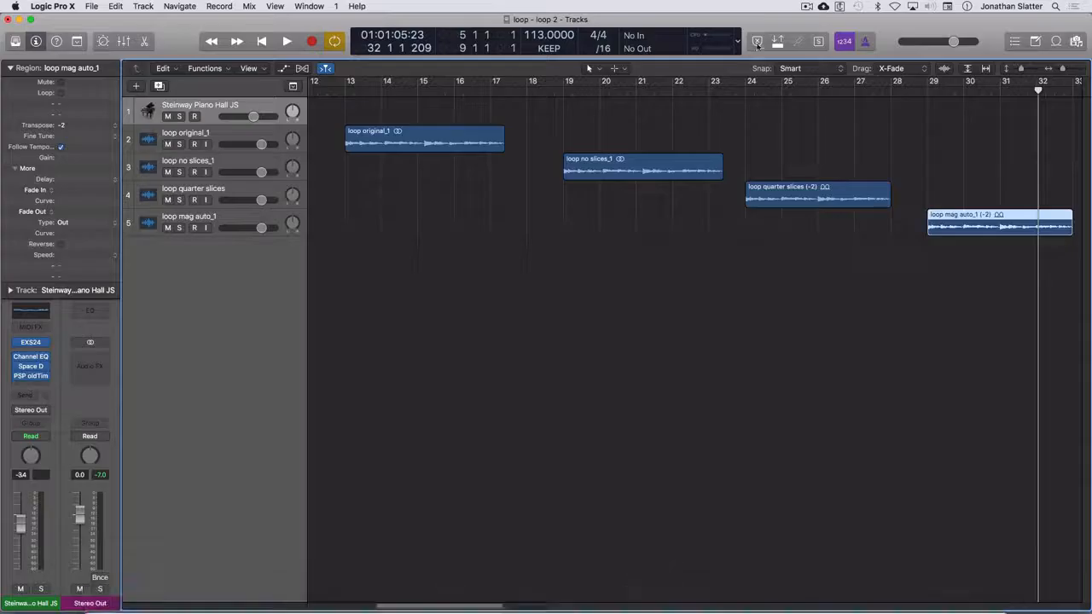
drag(777, 26, 515, 27)
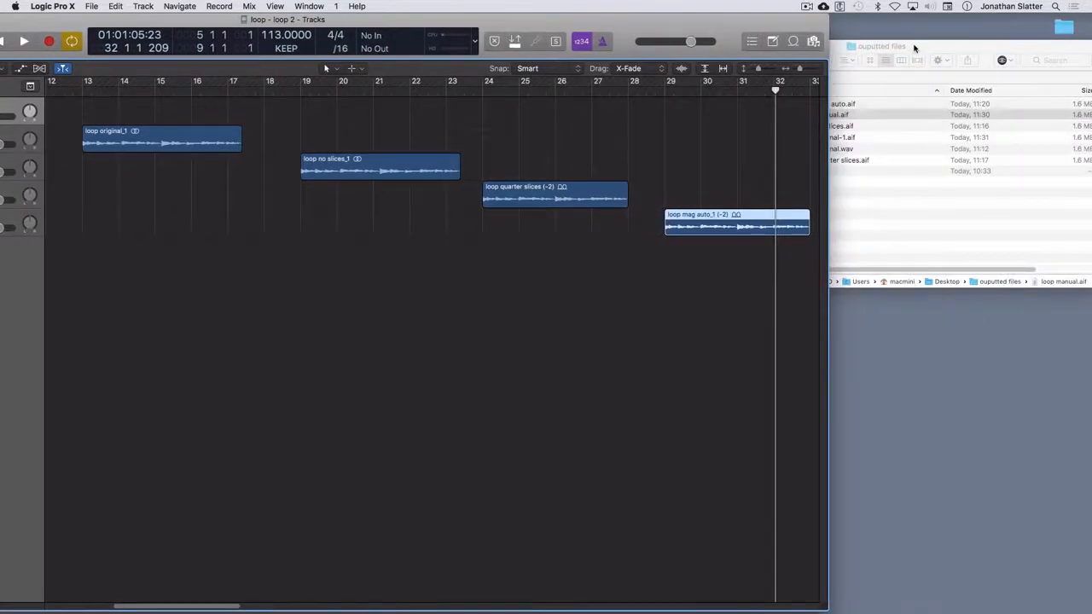
drag(914, 48, 1015, 30)
drag(866, 53, 953, 66)
drag(999, 111, 815, 252)
drag(691, 25, 402, 17)
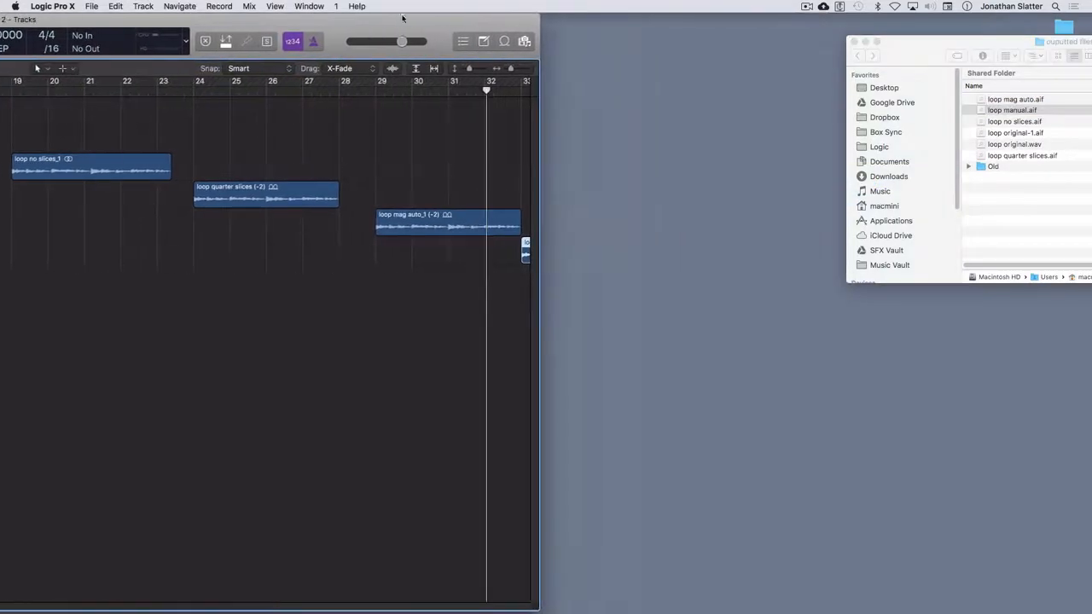
double_click(472, 19)
click(737, 248)
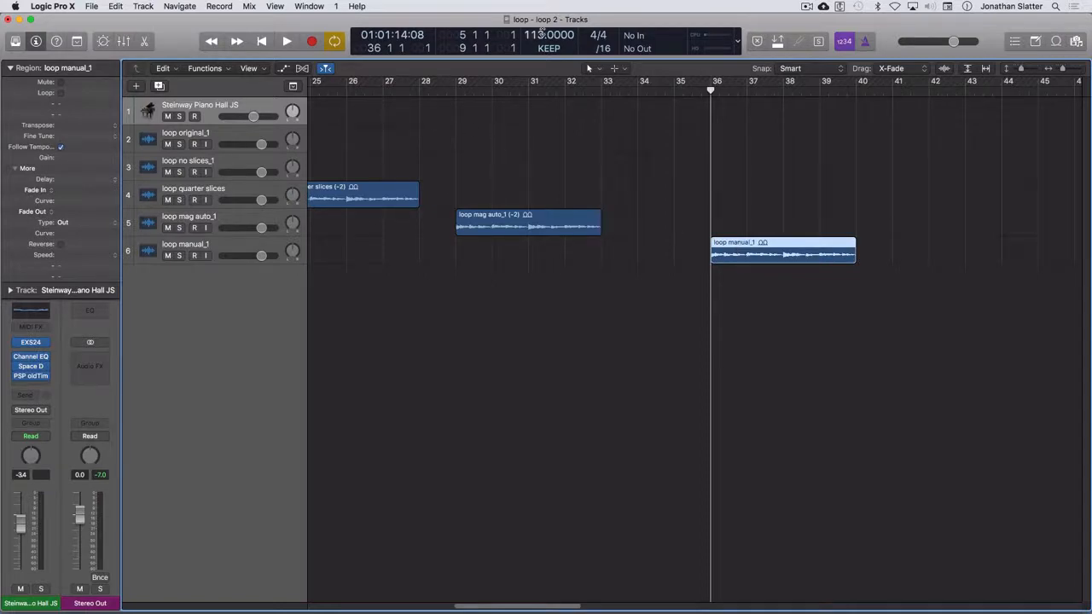
Step: Set the project tempo to 103 and play the start of the loop manual and loop mag auto regions for comparison
drag(541, 39, 546, 64)
key(space)
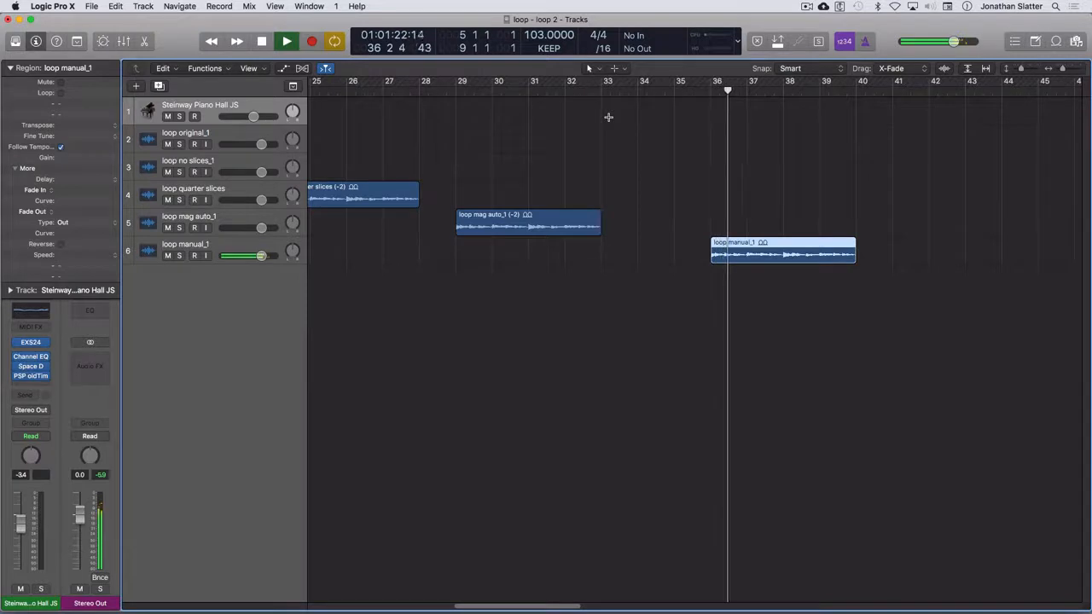
key(space)
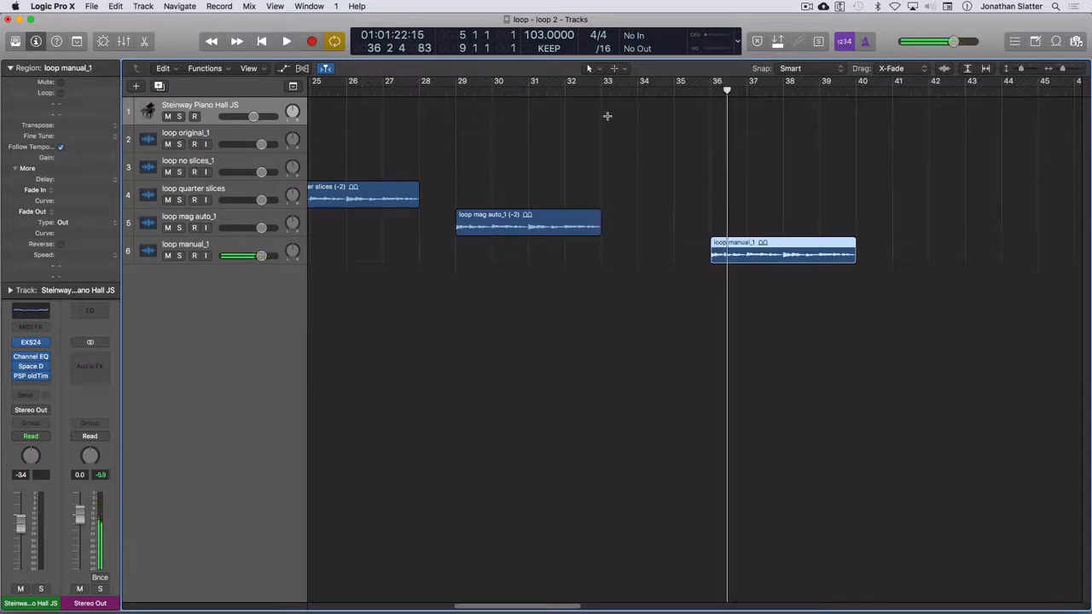
click(507, 223)
key(shift+space)
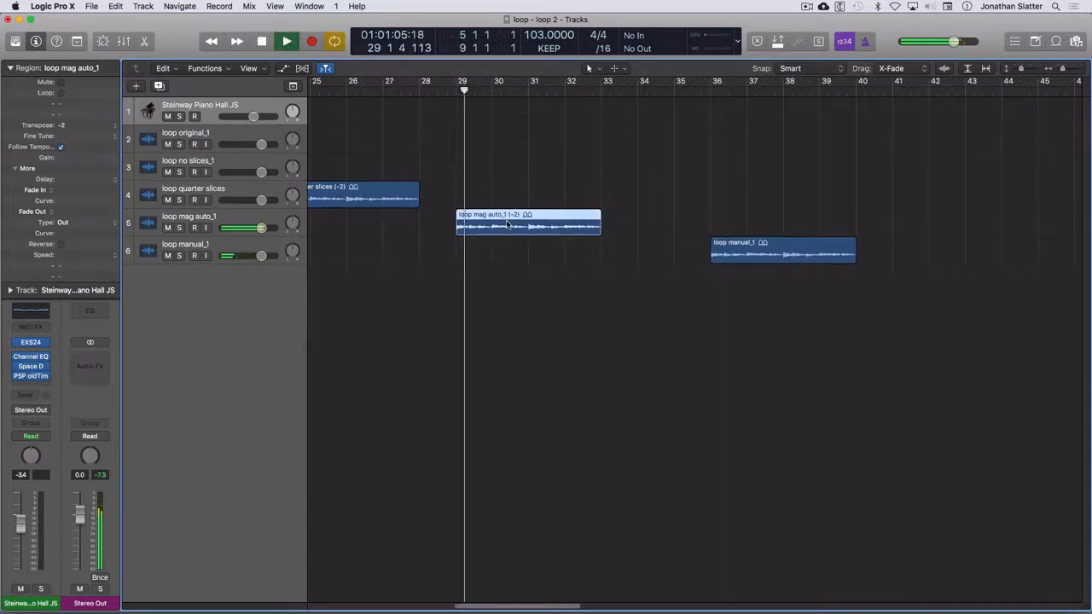
key(space)
Step: Transpose the loop manual region by -2, set the project tempo to 109, and play the region
click(694, 245)
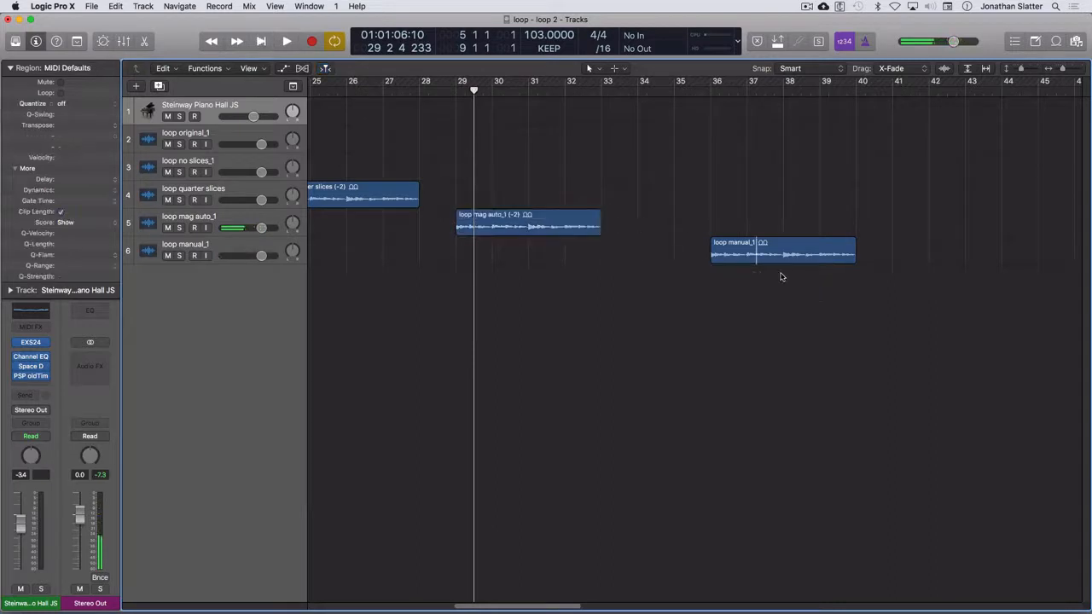
click(744, 249)
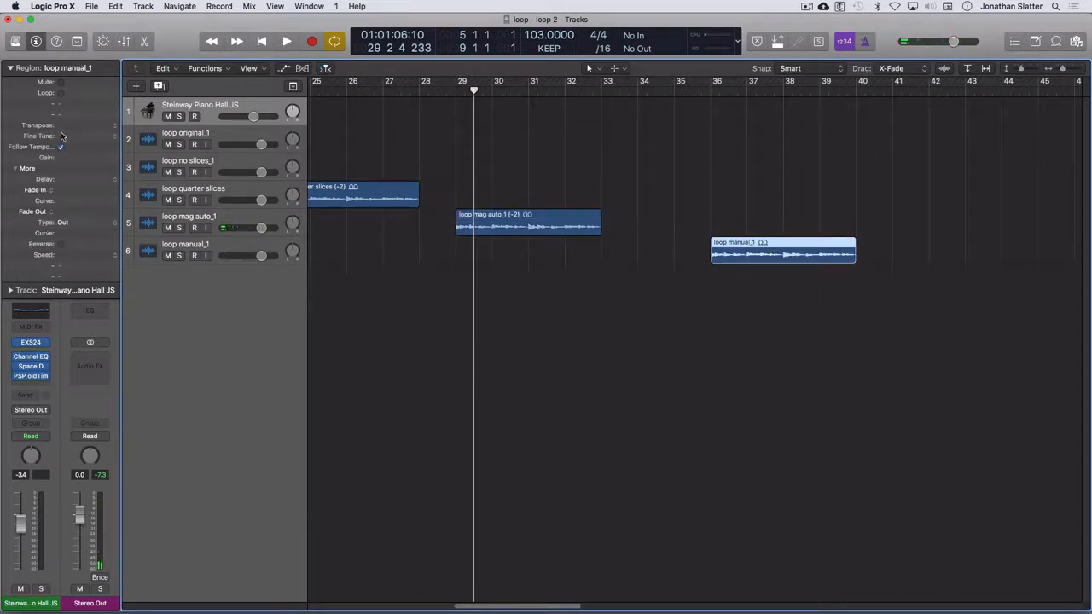
drag(62, 124, 64, 130)
key(shift+space)
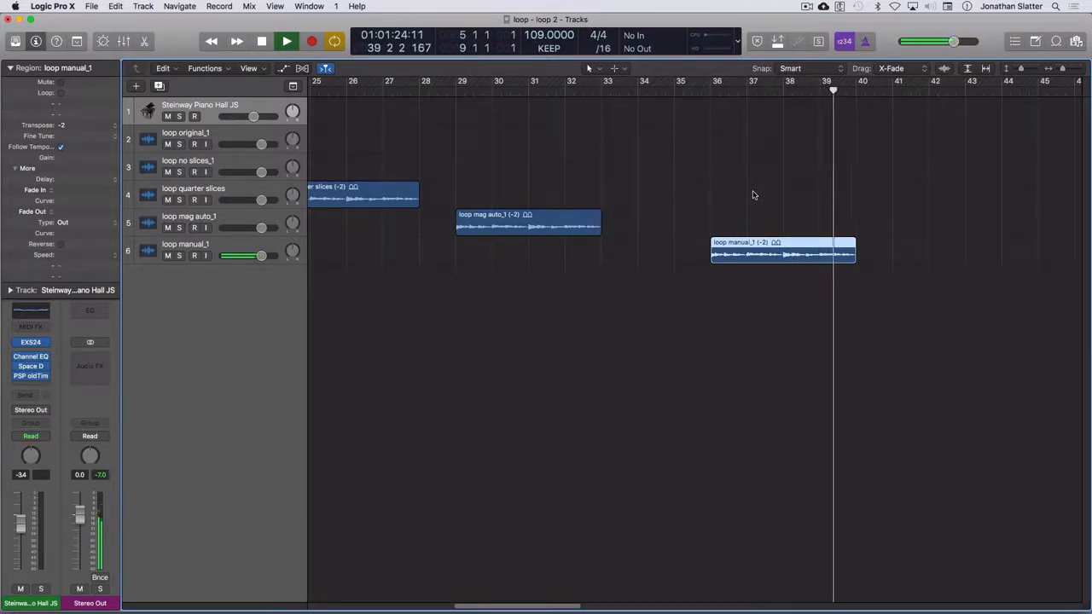
key(space)
Step: Loop the loop manual region to about bar 44 and play through the repeat
drag(853, 242, 1009, 256)
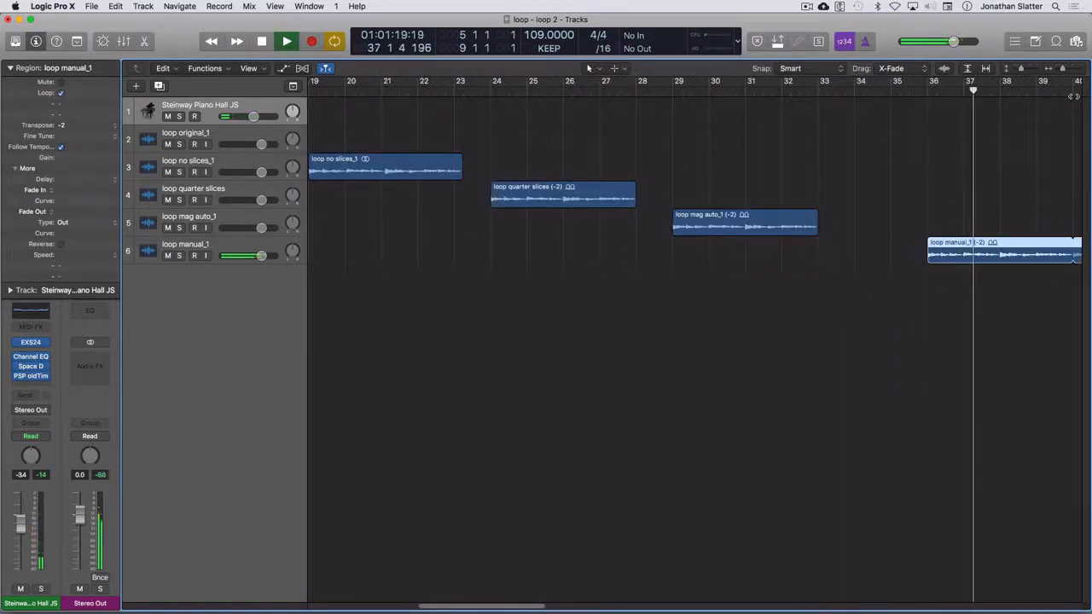
key(super+Left)
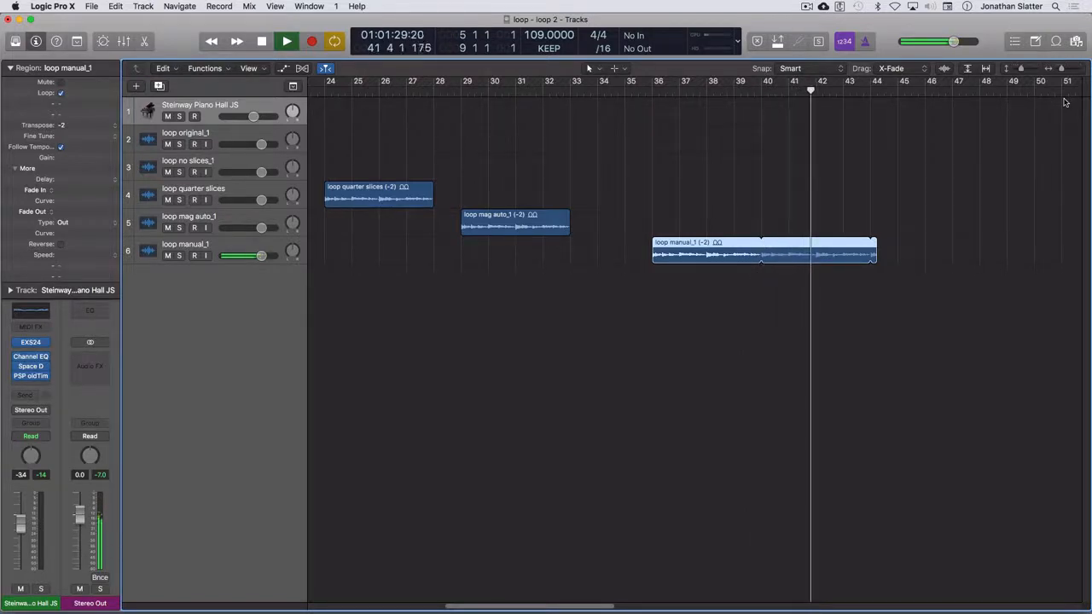
key(space)
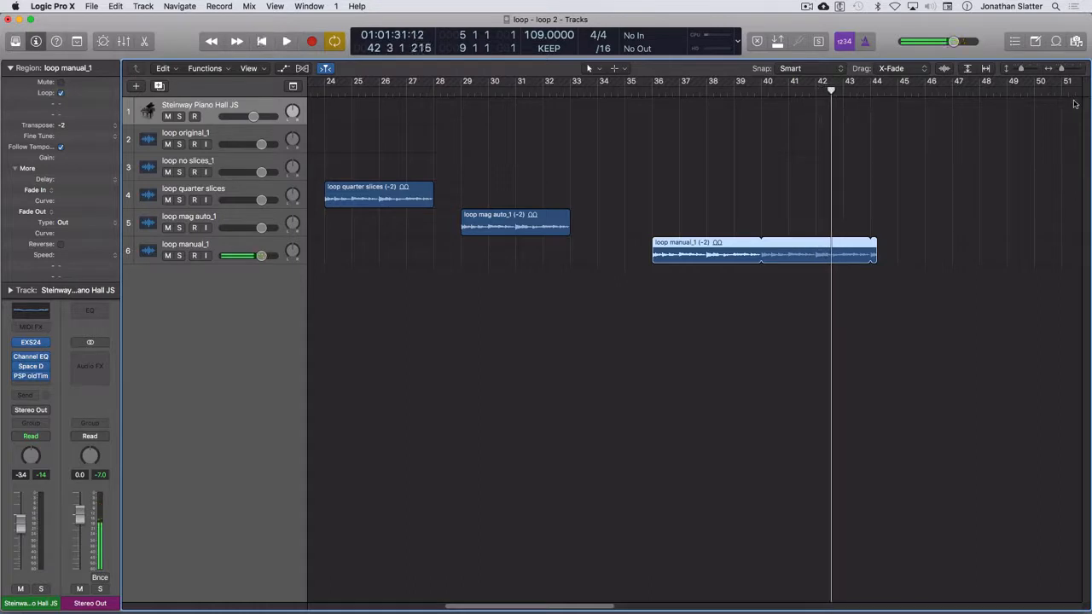